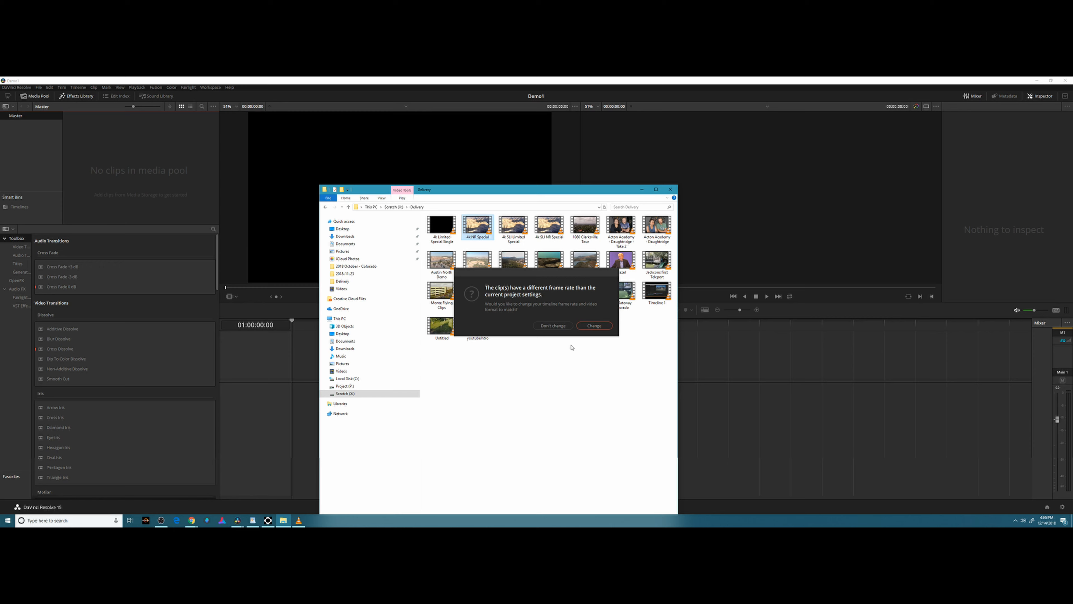
# - Match the project frame rate to the first clip and import 4k NR Special, 4k SU NR Special and the Acton Academy Take 2 video
pyautogui.click(599, 328)
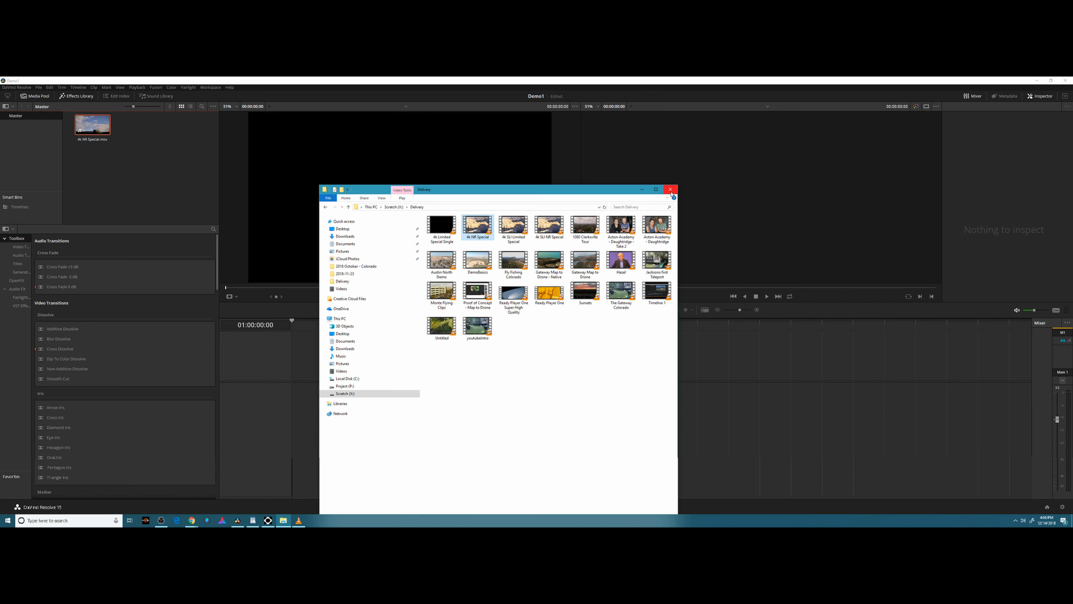
pyautogui.moveTo(549, 225); pyautogui.dragTo(153, 187)
pyautogui.moveTo(621, 228); pyautogui.dragTo(127, 206)
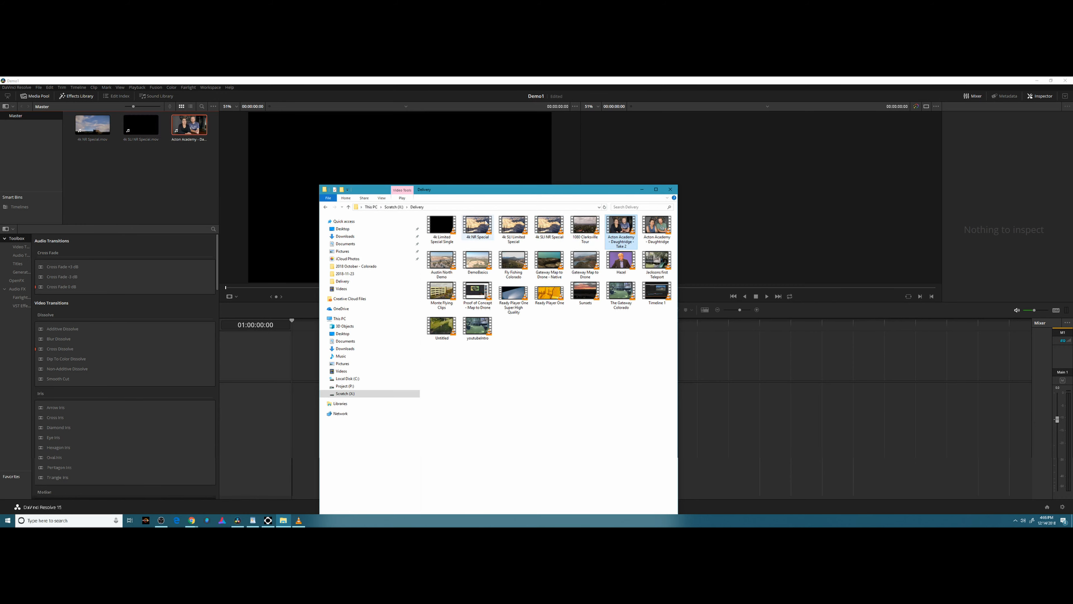
pyautogui.click(670, 190)
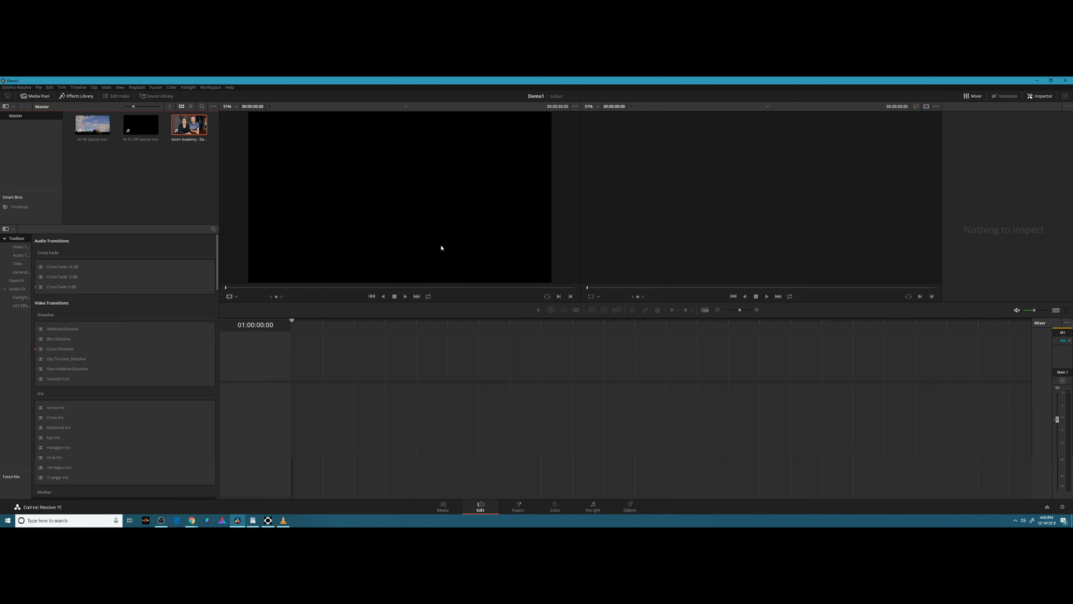
# - Load the 4k NR Special clip into the source viewer, leaving the timeline empty
pyautogui.click(129, 168)
pyautogui.click(96, 128)
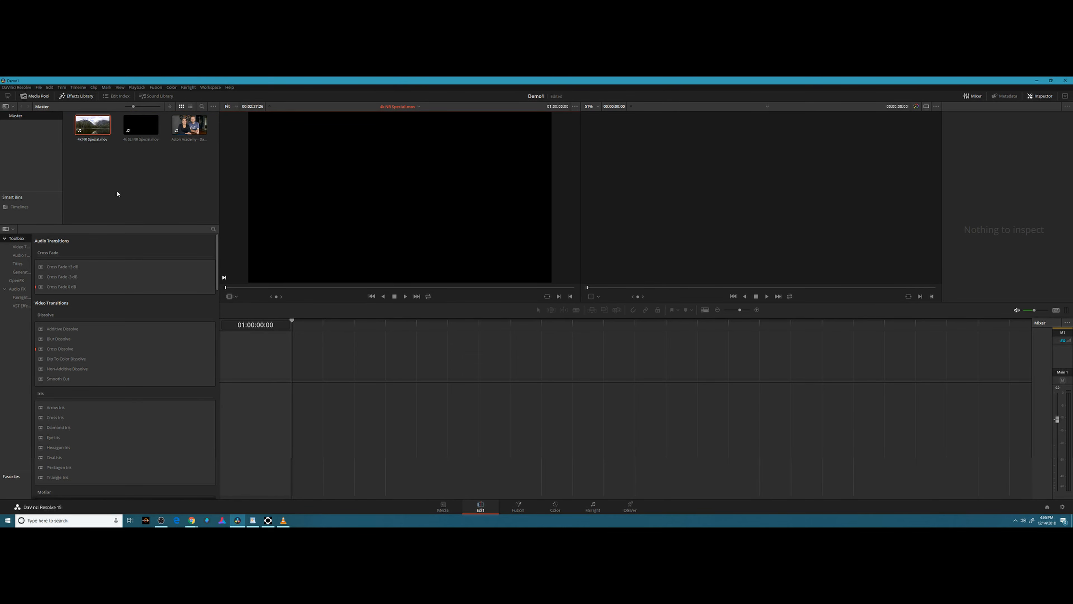
pyautogui.moveTo(95, 132); pyautogui.dragTo(393, 208)
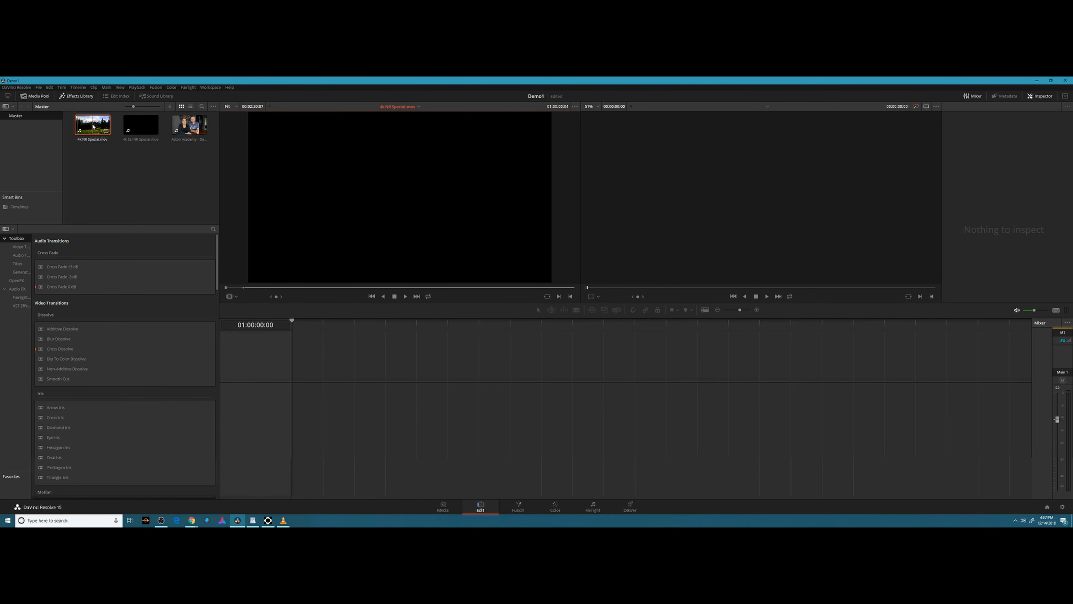
pyautogui.moveTo(100, 130); pyautogui.dragTo(289, 388)
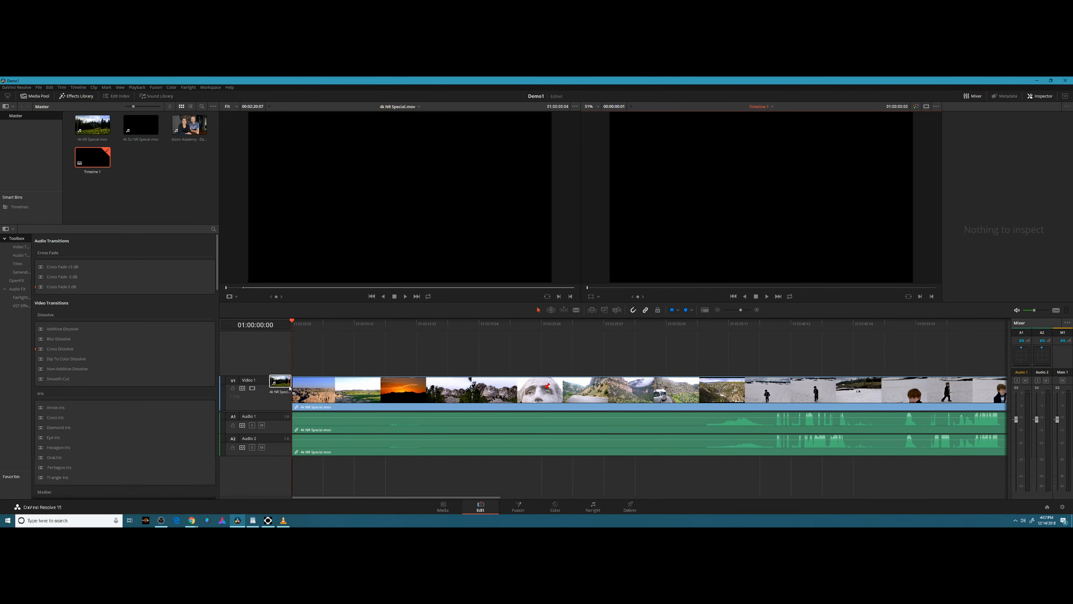
pyautogui.moveTo(289, 388); pyautogui.dragTo(155, 186)
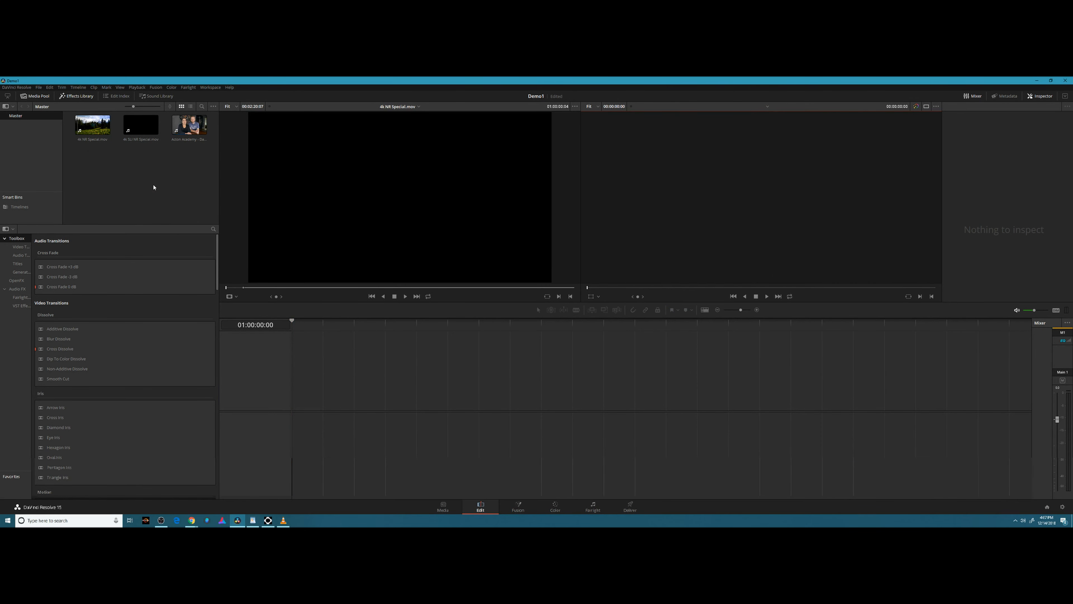
pyautogui.click(84, 125)
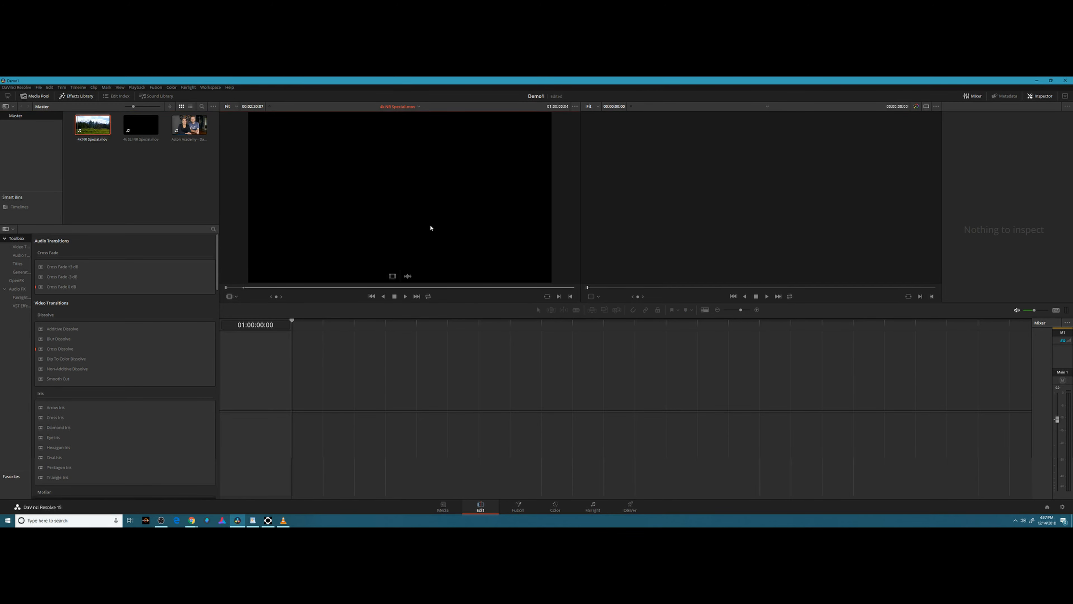
# - Play the source clip forward to the Mount Rushmore shot and mark an In point there
pyautogui.press('space')
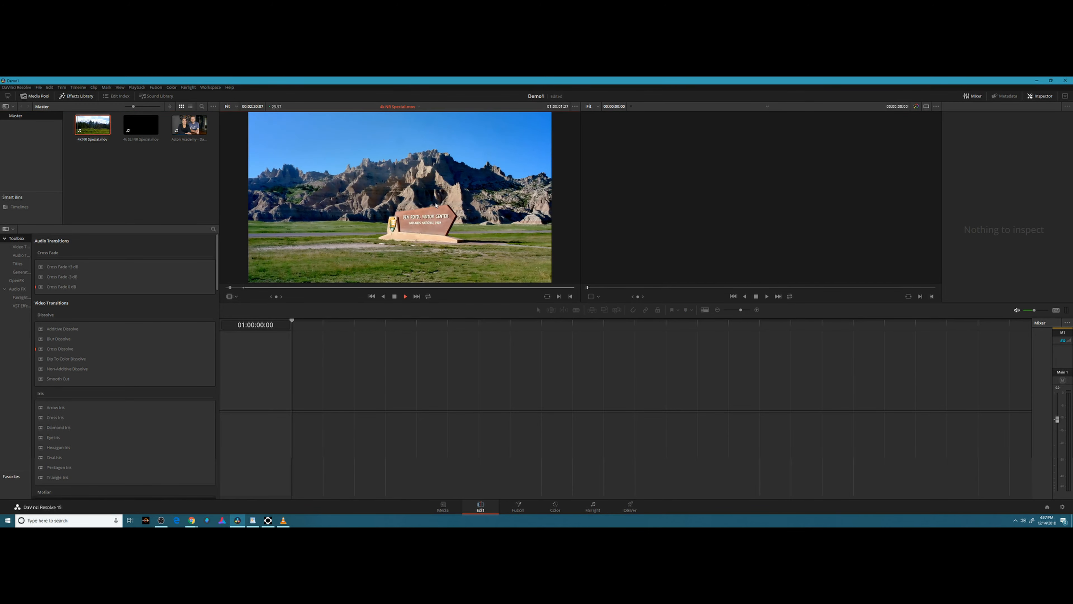
pyautogui.press('space')
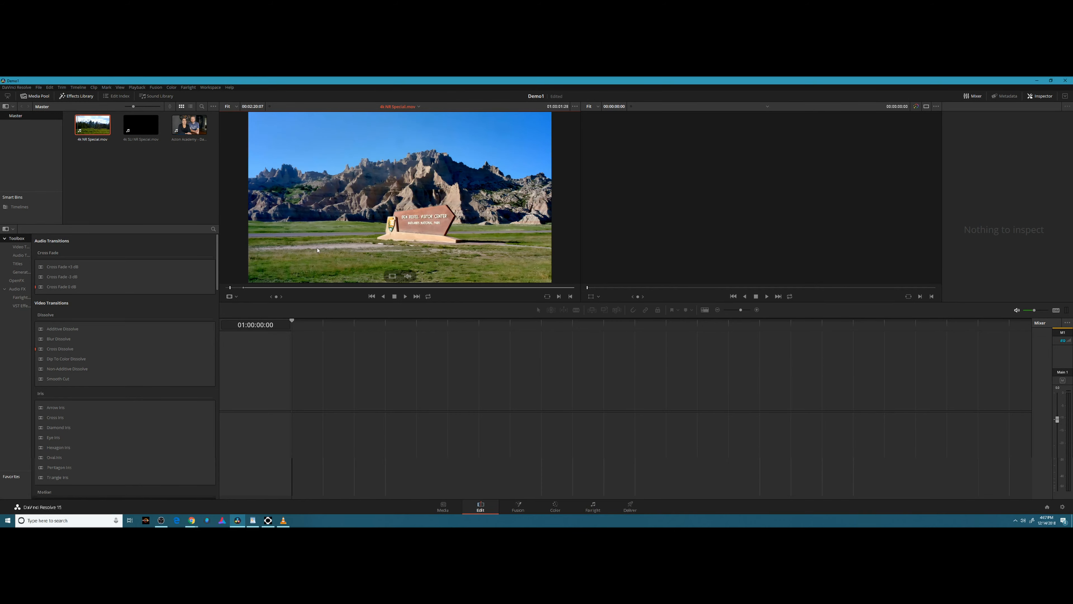
pyautogui.press('space')
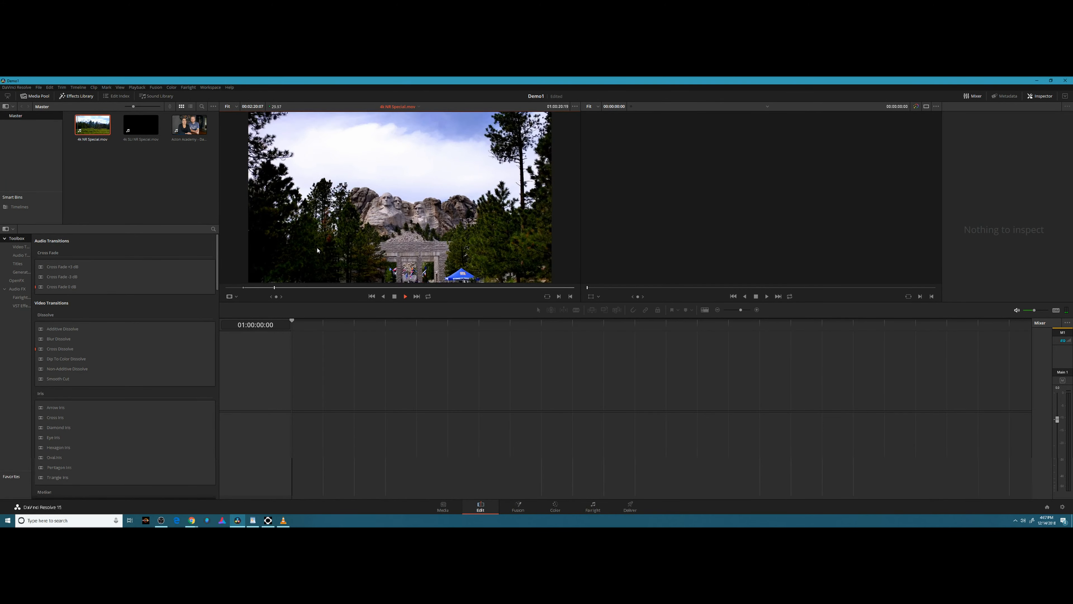
pyautogui.press('space')
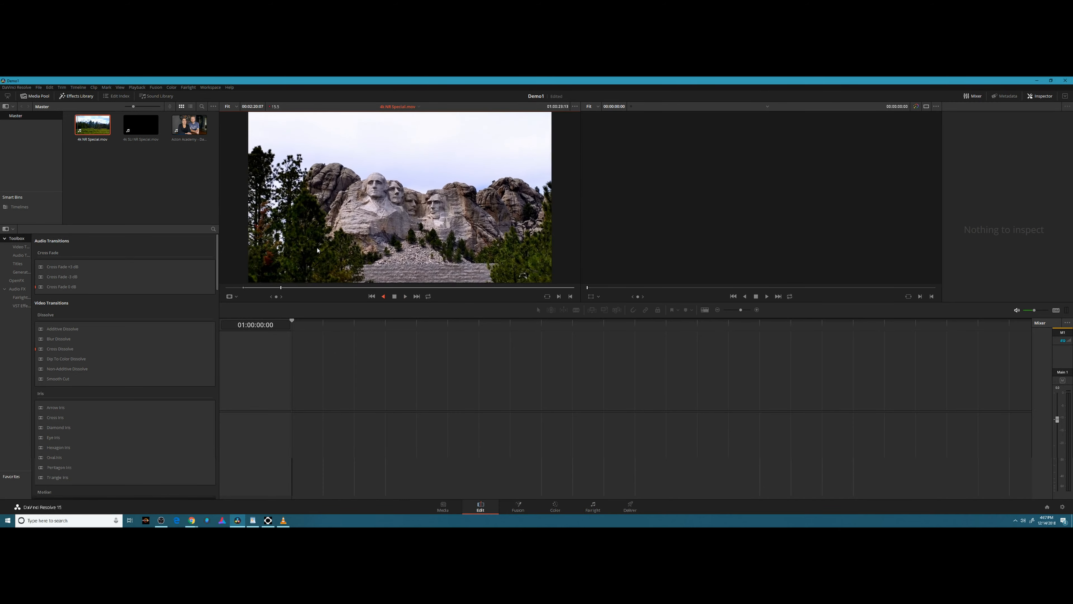
pyautogui.press('space')
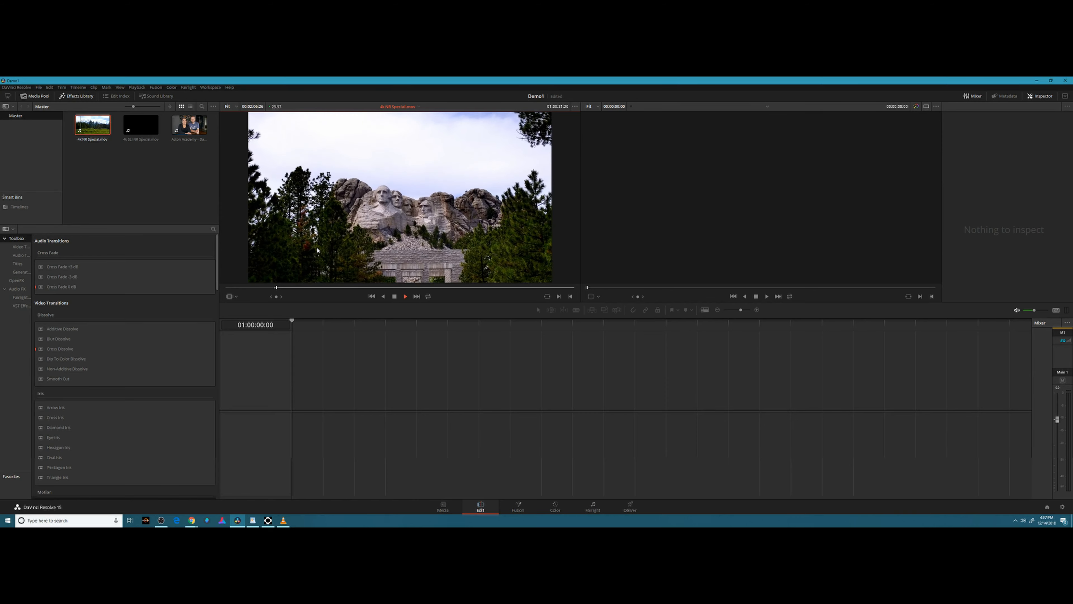
# - Set the source clip's In point at the start of the wide Mount Rushmore shot, at 01:00:20:14
pyautogui.press('space')
pyautogui.press('Right')
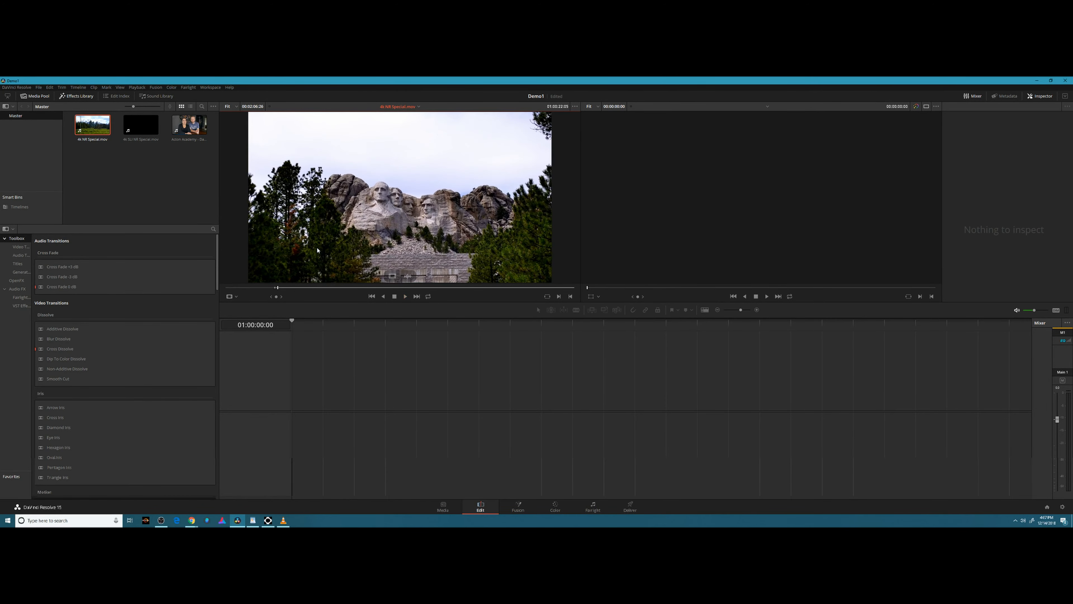
pyautogui.hotkey('shift', 'Left')
pyautogui.hotkey('shift', 'Left')
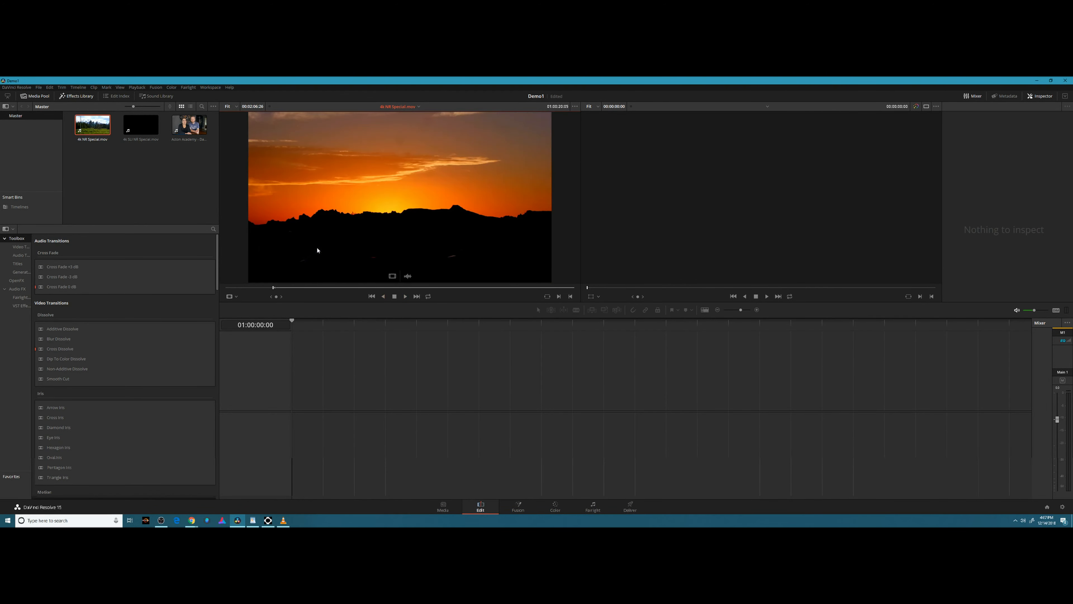
pyautogui.press('space')
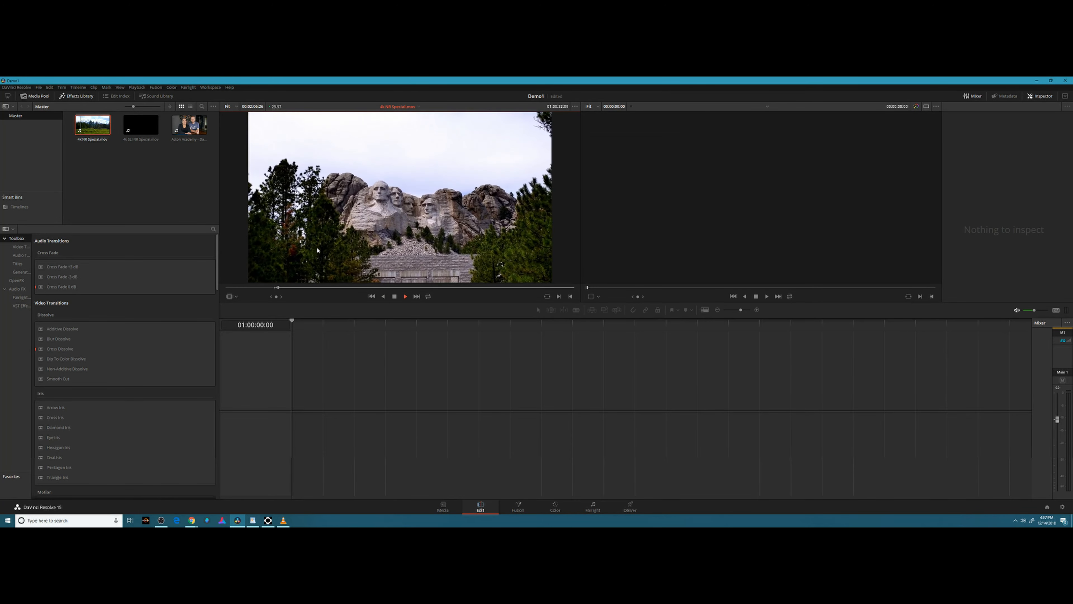
pyautogui.press('j')
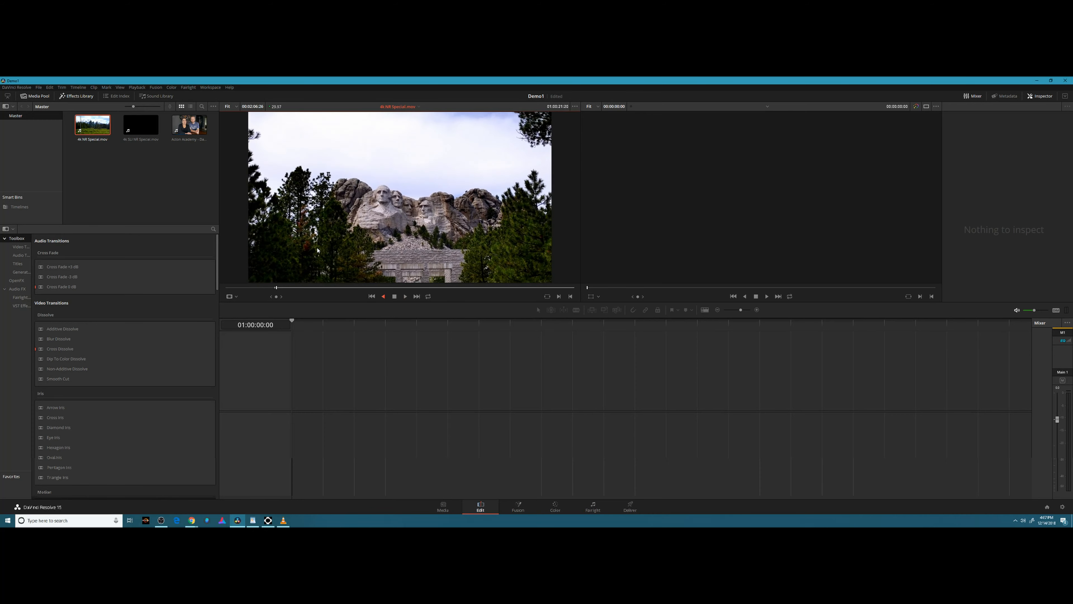
pyautogui.press('k')
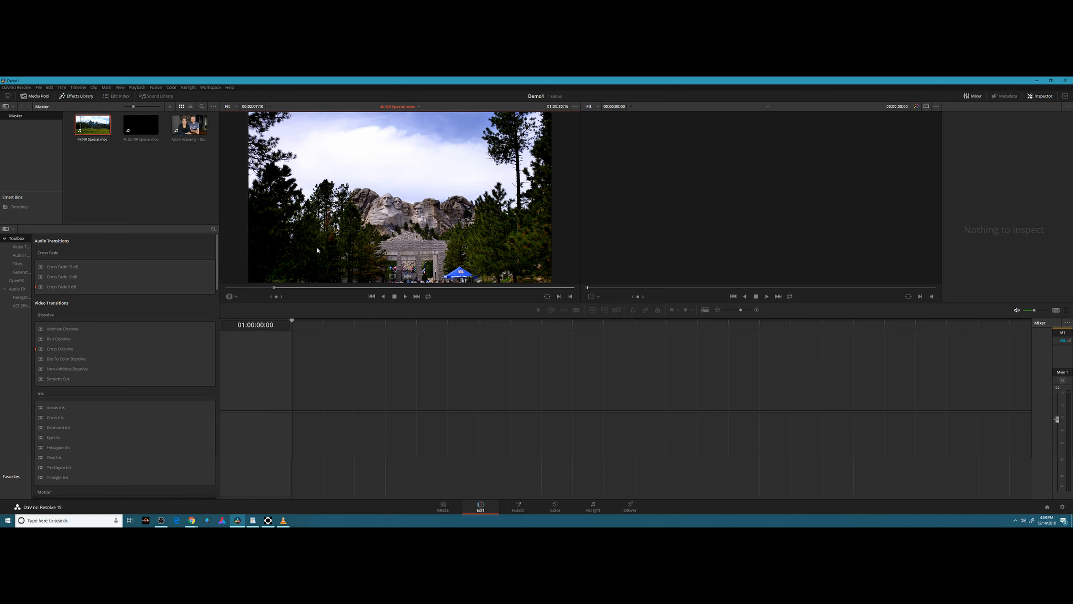
# - Mark an Out point before the Mount Rushmore close-up for a 00:00:04:20 range, and place that range at the start of a new timeline
pyautogui.press('space')
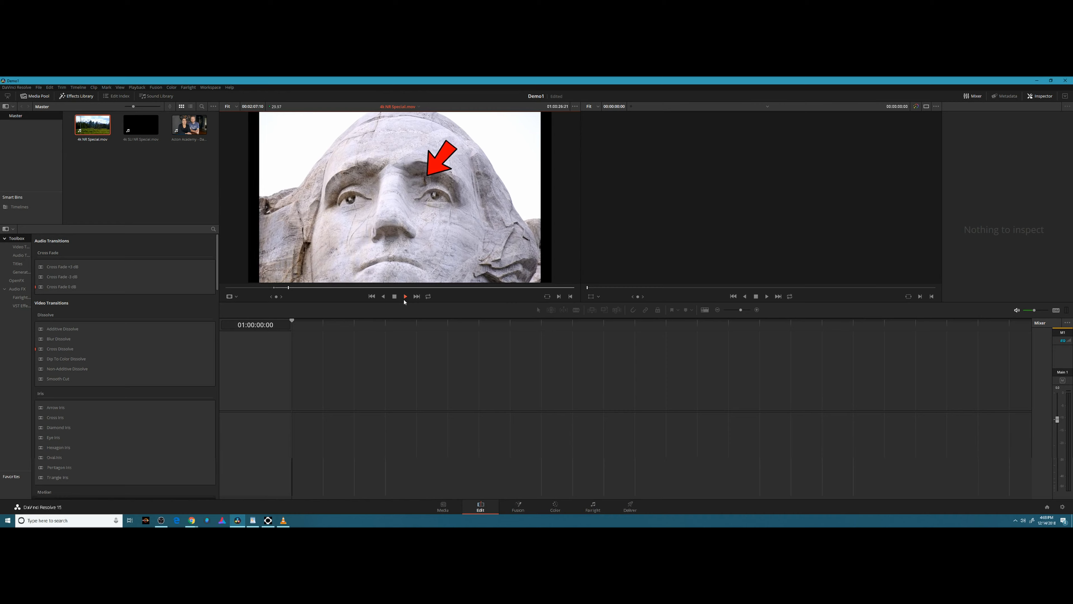
pyautogui.press('j')
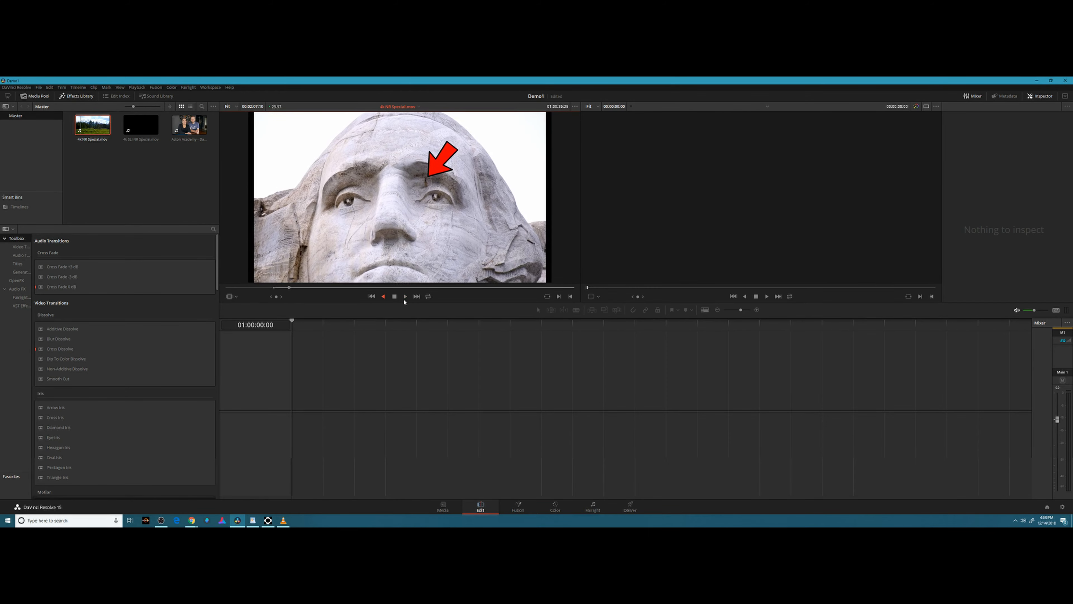
pyautogui.press('k')
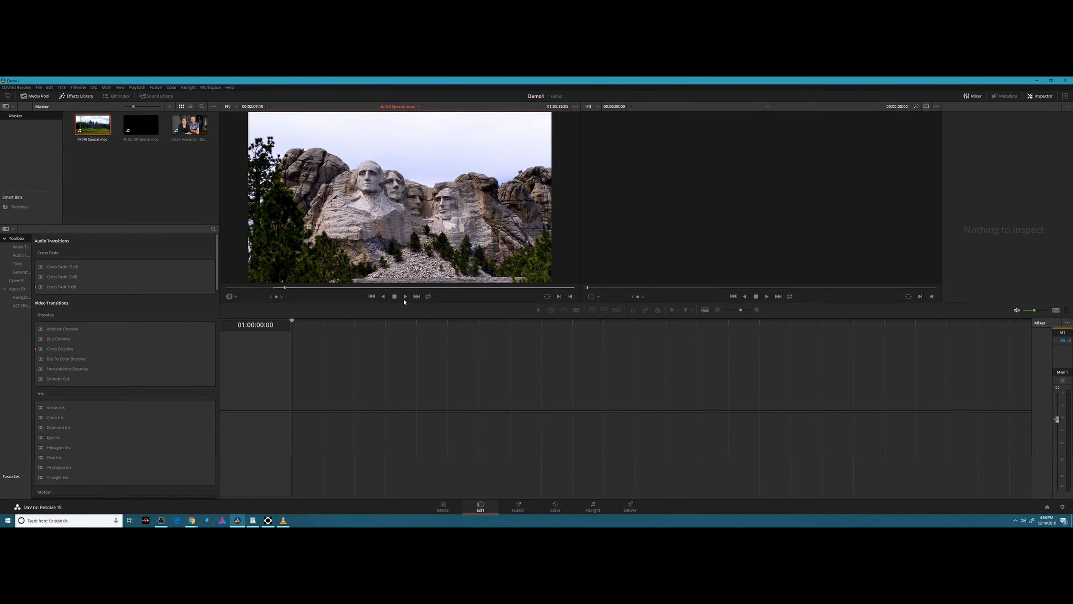
pyautogui.press('o')
pyautogui.moveTo(292, 289)
pyautogui.mouseDown()
pyautogui.moveTo(276, 292)
pyautogui.moveTo(284, 294)
pyautogui.mouseUp()
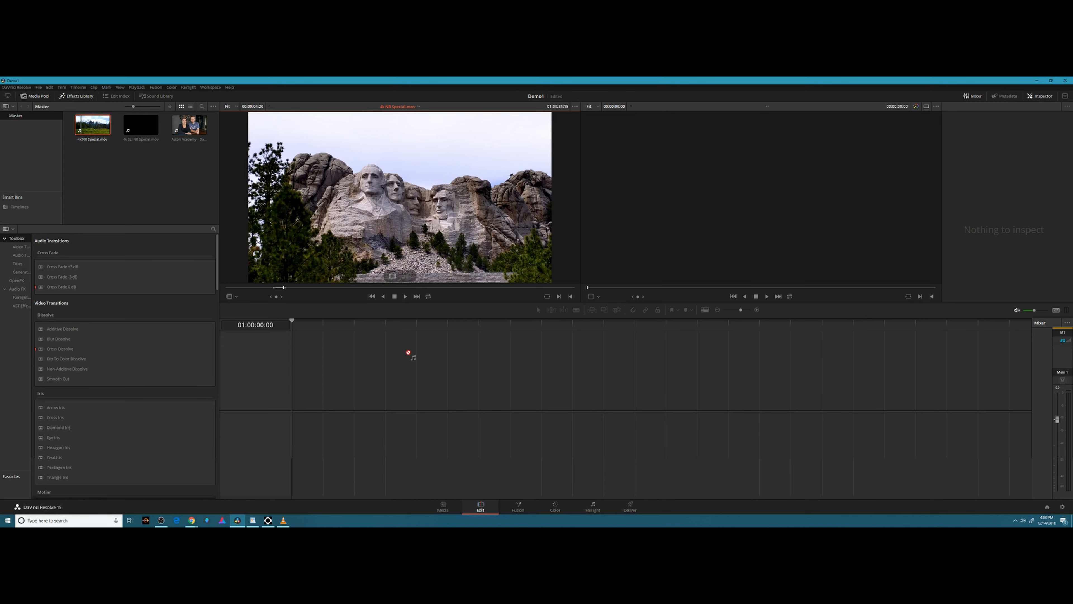
pyautogui.moveTo(408, 352); pyautogui.dragTo(429, 231)
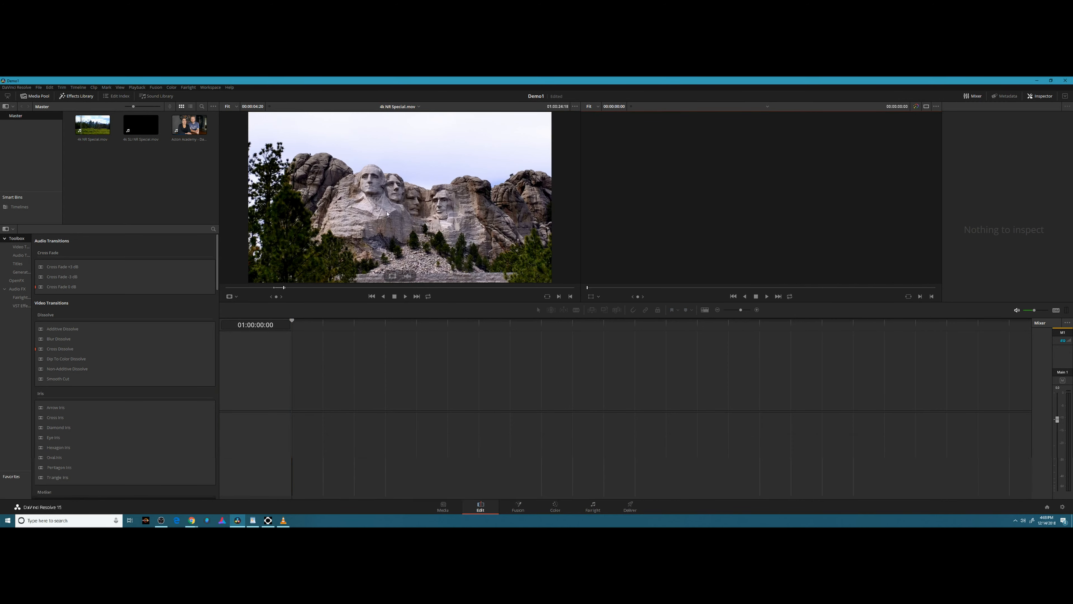
pyautogui.moveTo(387, 214); pyautogui.dragTo(325, 391)
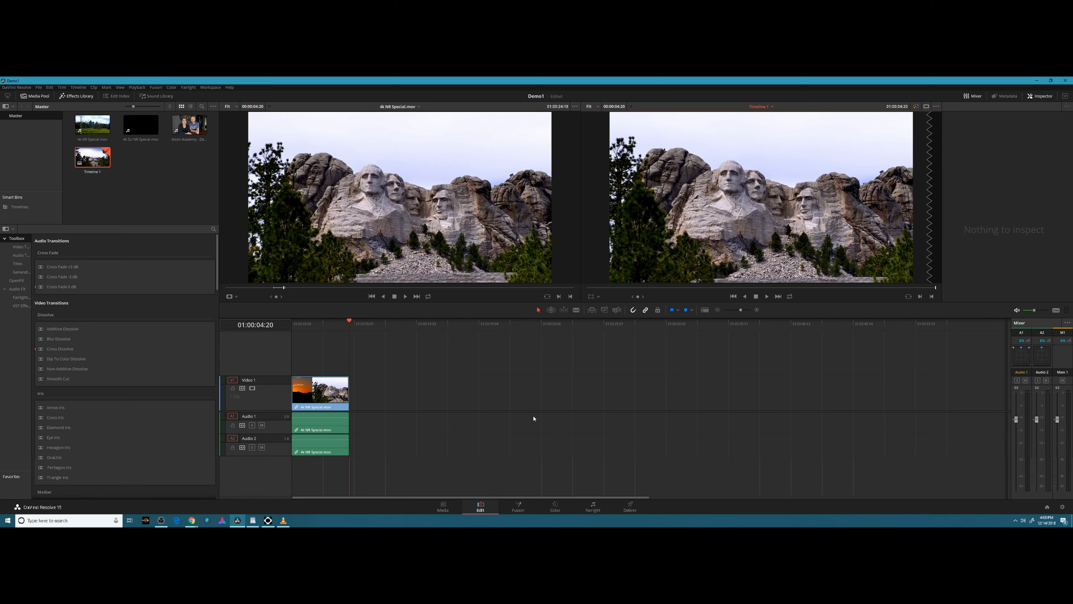
# - Mark a 00:00:04:03 source range beginning at the mountain lake shot and place it directly after the first clip on Video 1
pyautogui.moveTo(282, 289); pyautogui.dragTo(427, 289)
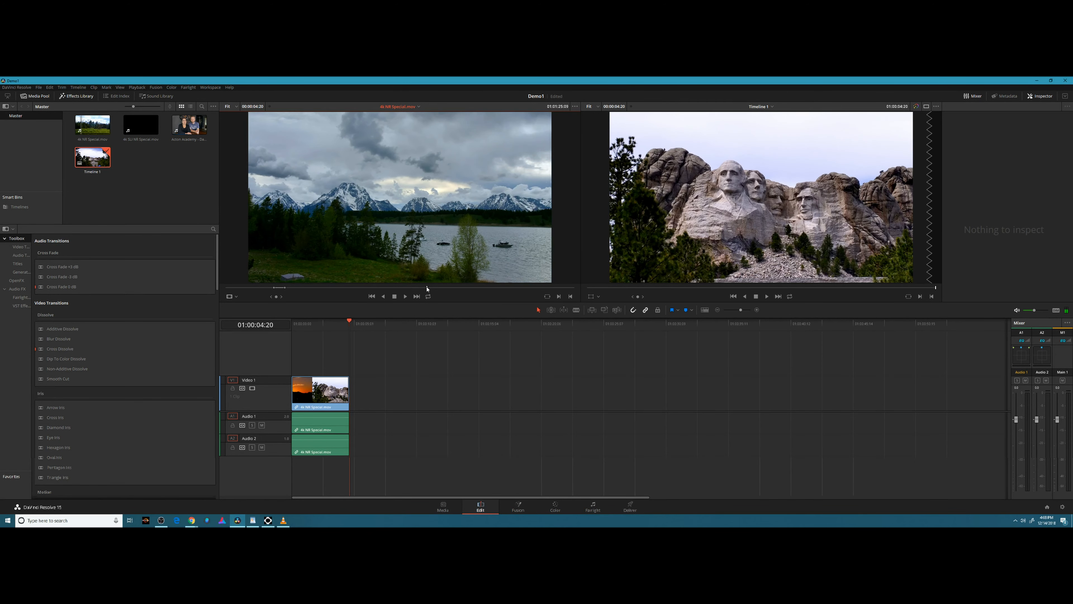
pyautogui.press('i')
pyautogui.moveTo(426, 289)
pyautogui.mouseDown()
pyautogui.moveTo(310, 291)
pyautogui.moveTo(417, 292)
pyautogui.moveTo(424, 304)
pyautogui.moveTo(269, 290)
pyautogui.moveTo(428, 301)
pyautogui.mouseUp()
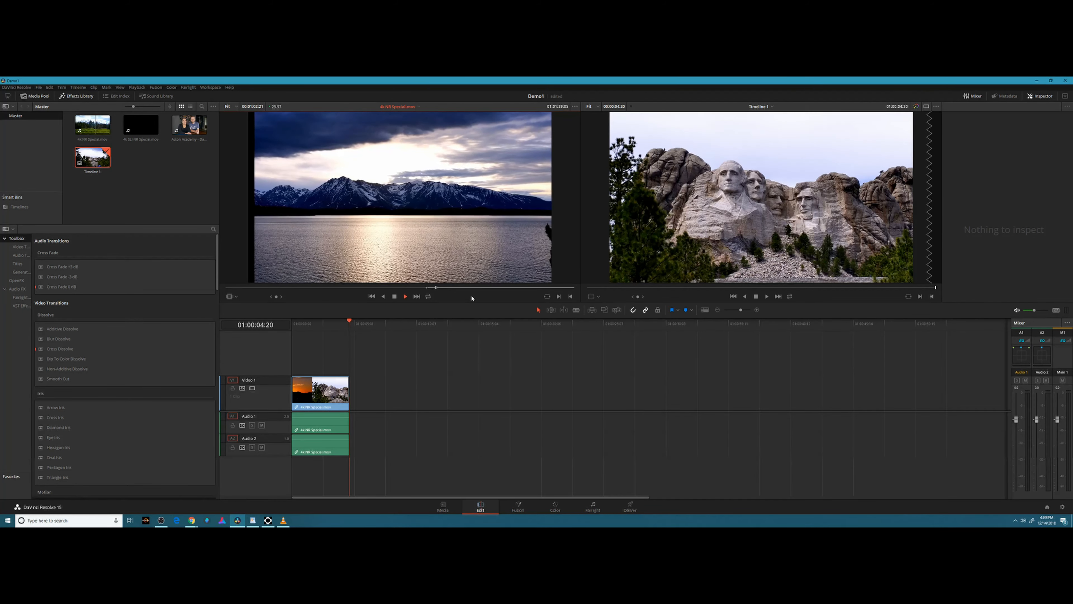
pyautogui.press('o')
pyautogui.press('space')
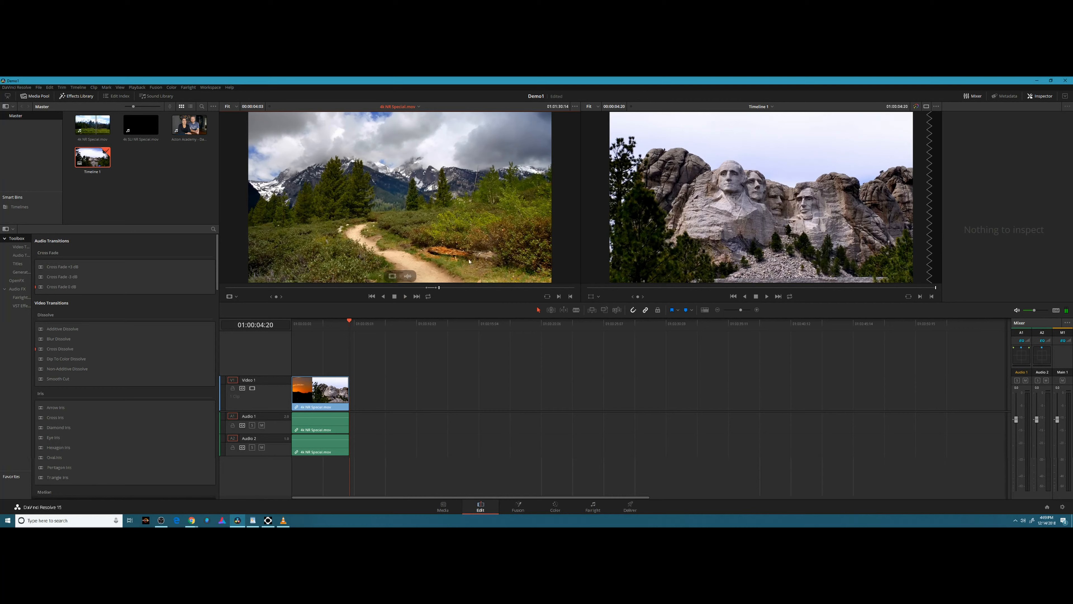
pyautogui.moveTo(470, 262); pyautogui.dragTo(374, 394)
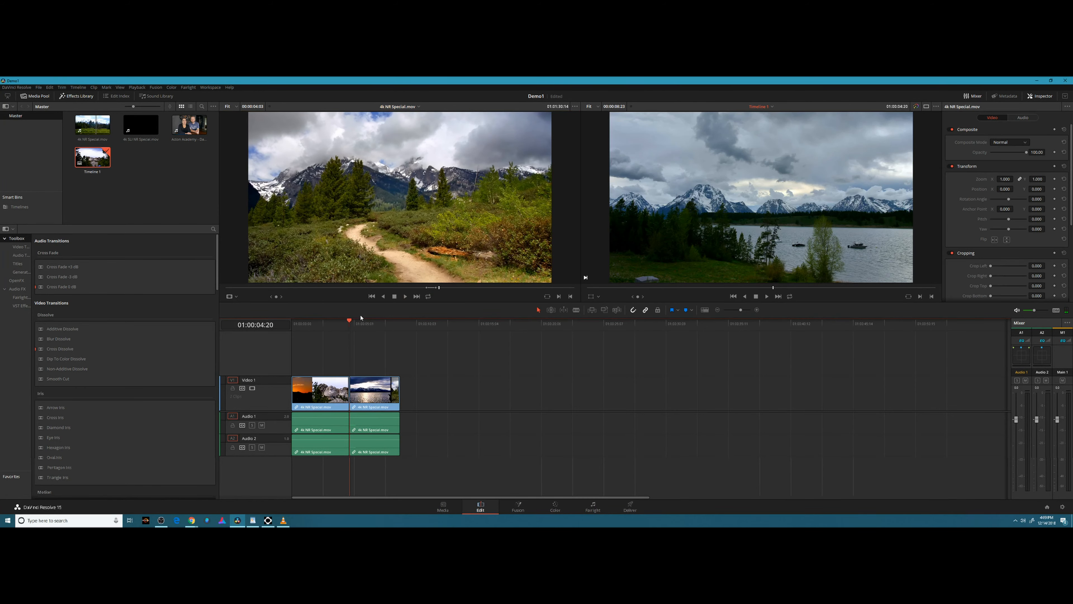
# - Scrub the timeline across the cut between the two clips and return to the timeline start
pyautogui.moveTo(349, 322)
pyautogui.mouseDown()
pyautogui.moveTo(313, 324)
pyautogui.moveTo(386, 325)
pyautogui.moveTo(354, 326)
pyautogui.mouseUp()
pyautogui.press('Home')
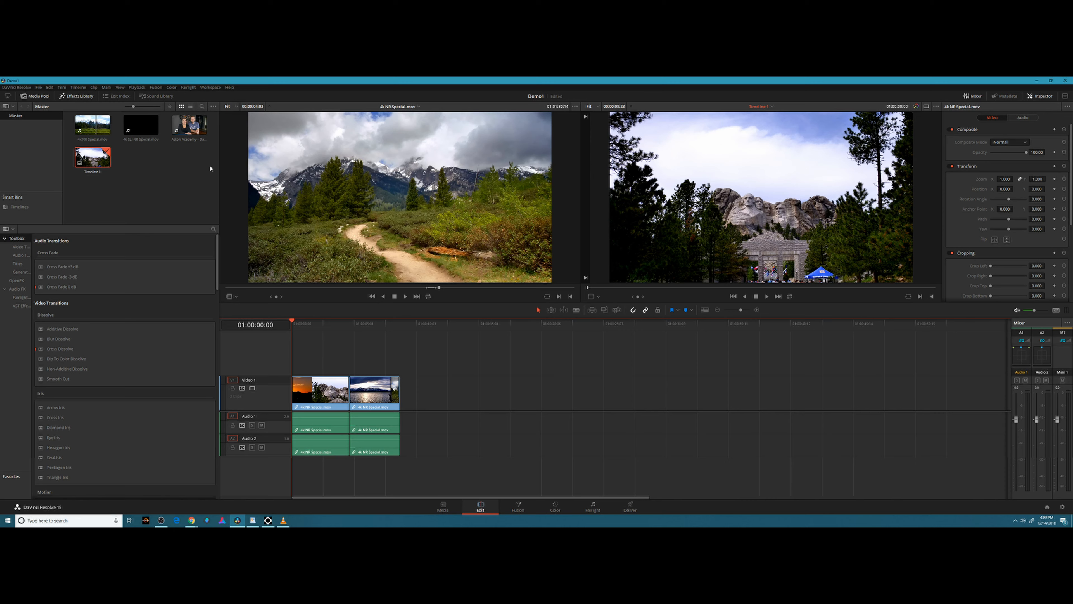
# - Apply a Cross Dissolve from the effects library to the cut between the two timeline clips
pyautogui.click(80, 96)
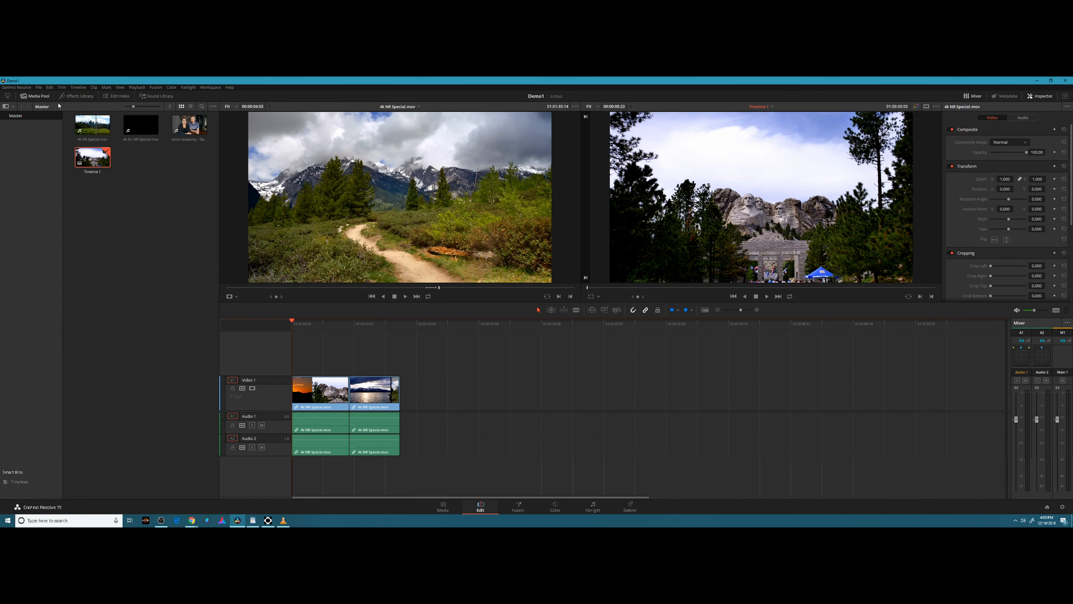
pyautogui.click(66, 97)
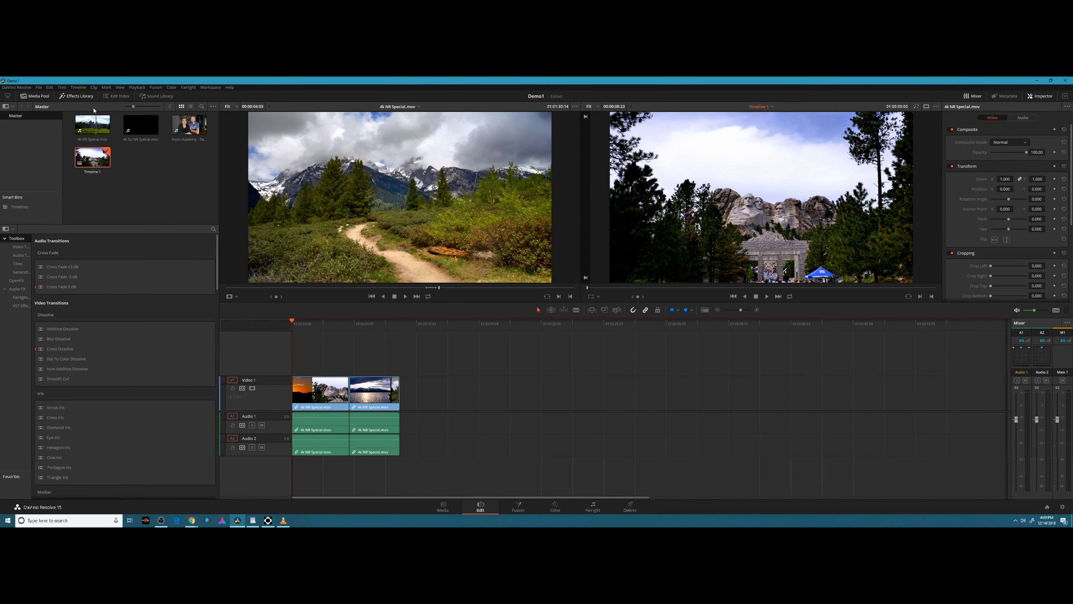
pyautogui.click(80, 97)
pyautogui.click(79, 97)
pyautogui.click(79, 97)
pyautogui.click(79, 97)
pyautogui.moveTo(64, 352); pyautogui.dragTo(350, 395)
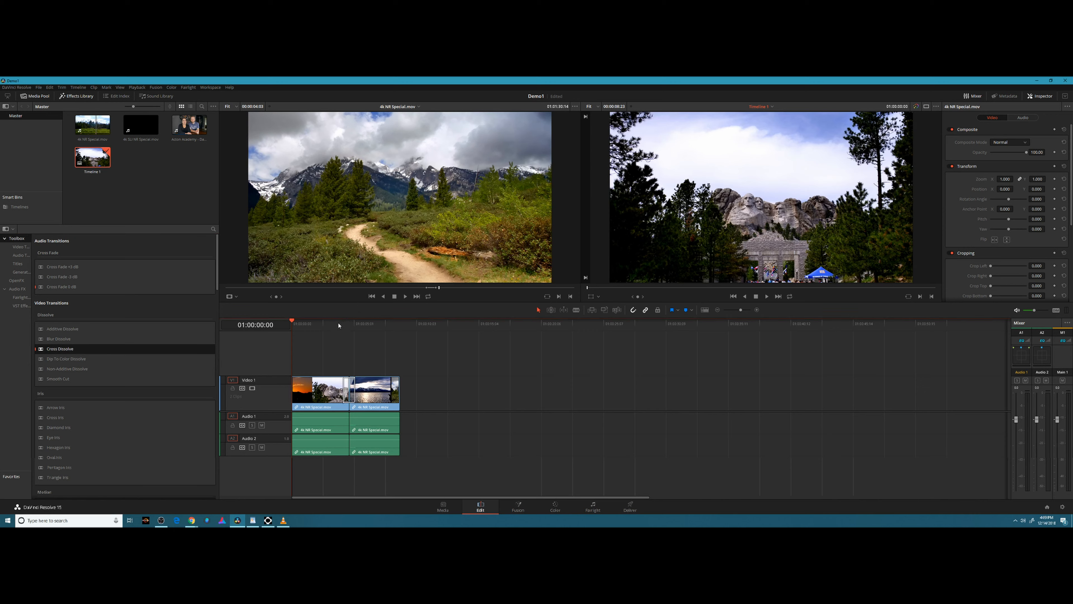
# - Preview the cross dissolve by playing the timeline across the cut between the two clips
pyautogui.moveTo(339, 325); pyautogui.dragTo(334, 317)
pyautogui.press('space')
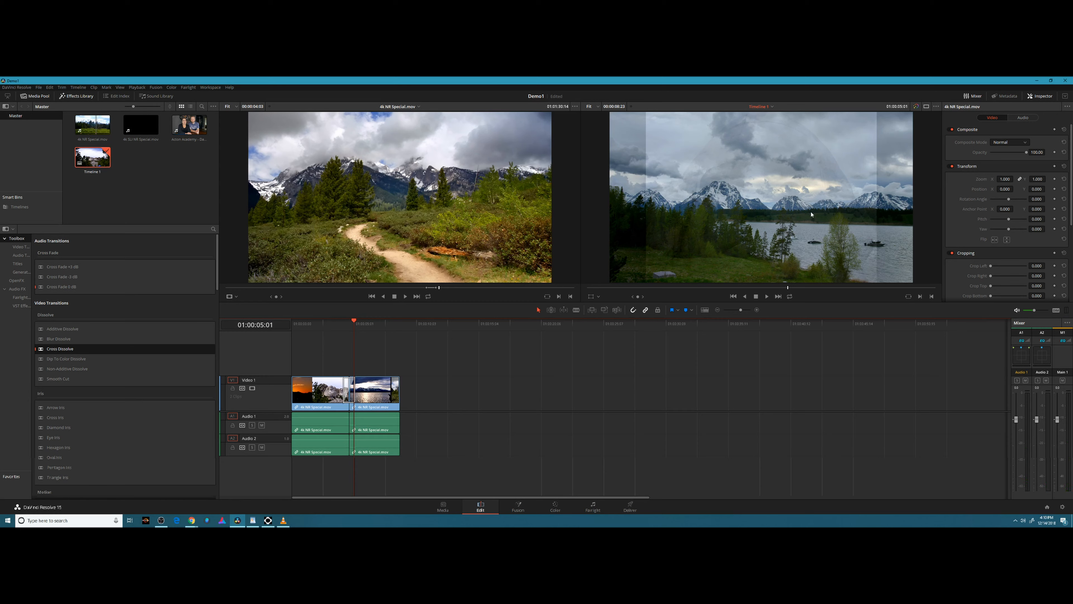
pyautogui.moveTo(354, 325); pyautogui.dragTo(303, 324)
pyautogui.press('space')
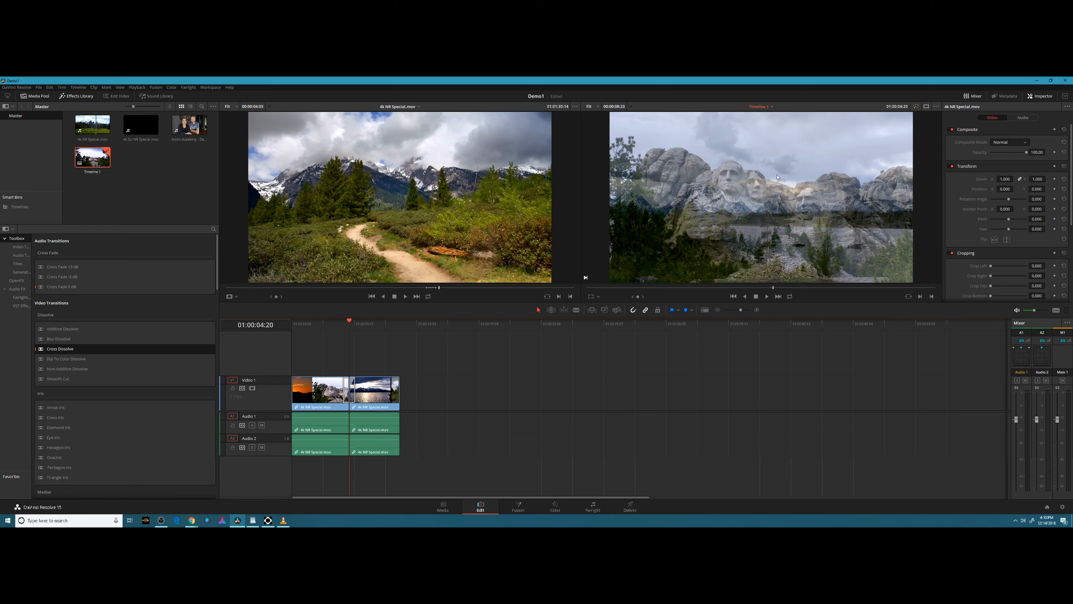
pyautogui.click(927, 107)
pyautogui.click(927, 107)
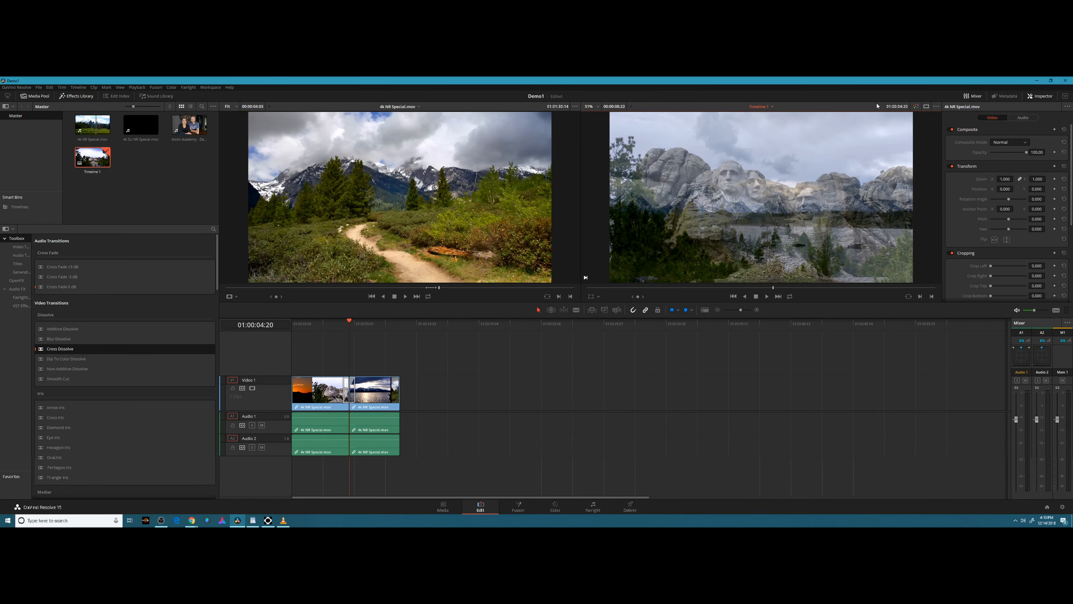
# - Switch to the single-viewer layout and back to dual viewers, keeping the playhead at the cut
pyautogui.click(926, 107)
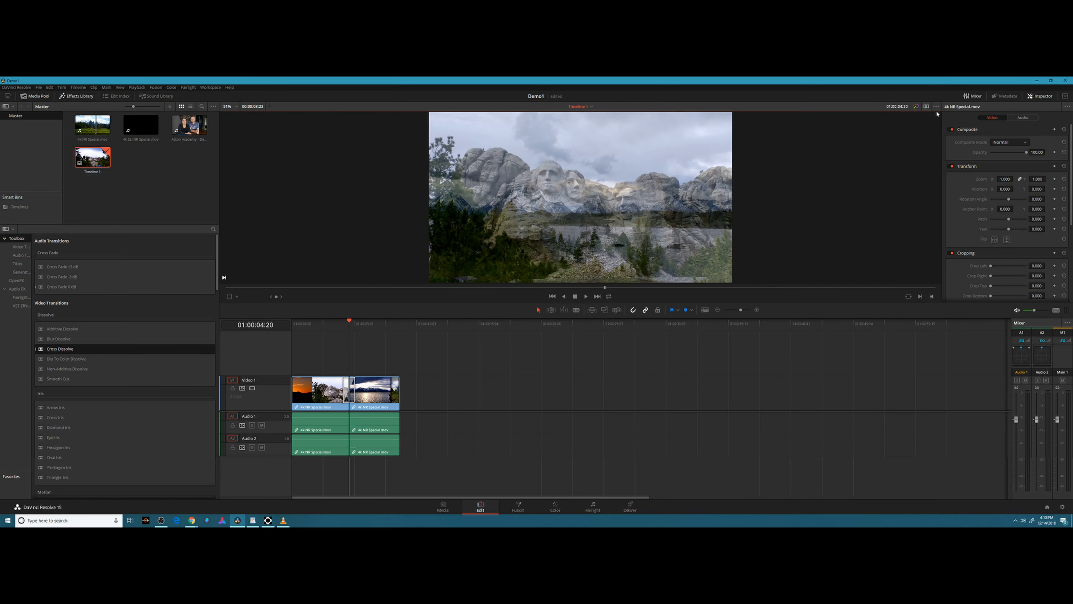
pyautogui.click(927, 107)
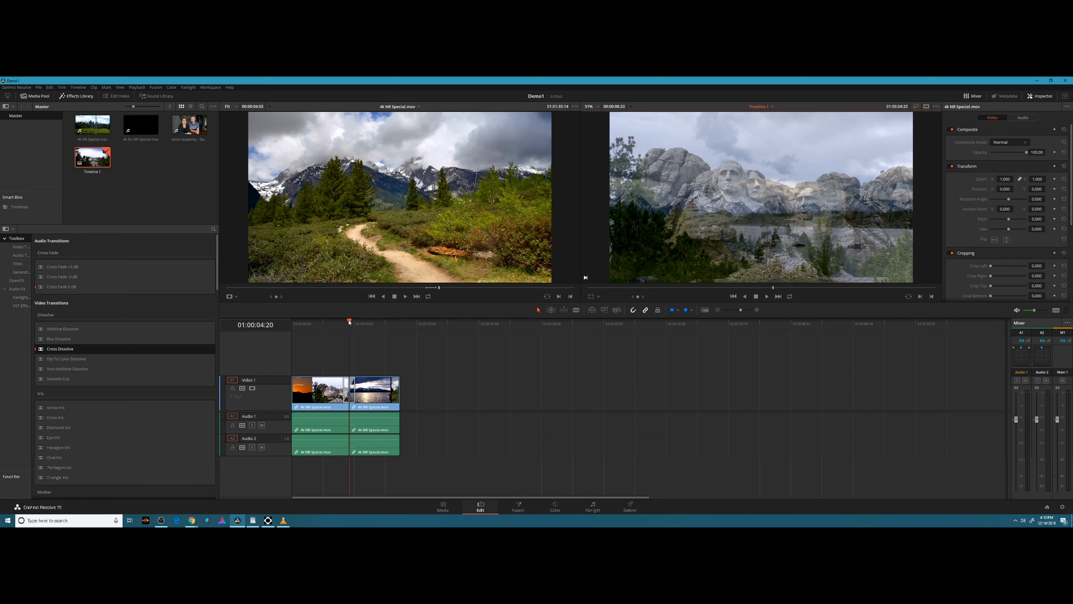
pyautogui.moveTo(349, 322); pyautogui.dragTo(352, 321)
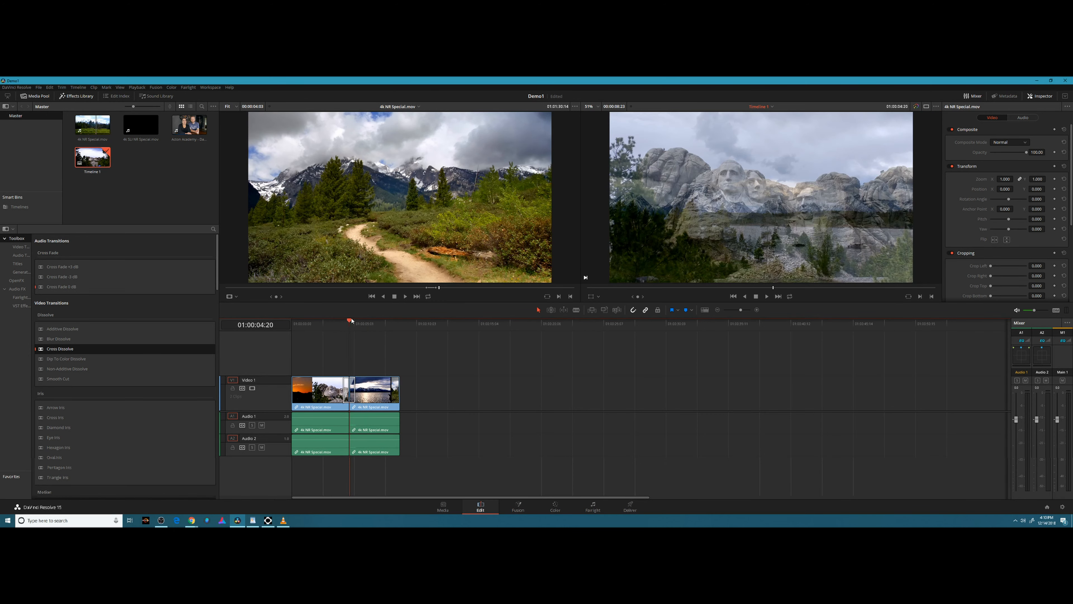
# - Review the Inspector settings of the cross dissolve and the lake clip, hiding and reshowing the Inspector in between
pyautogui.click(354, 385)
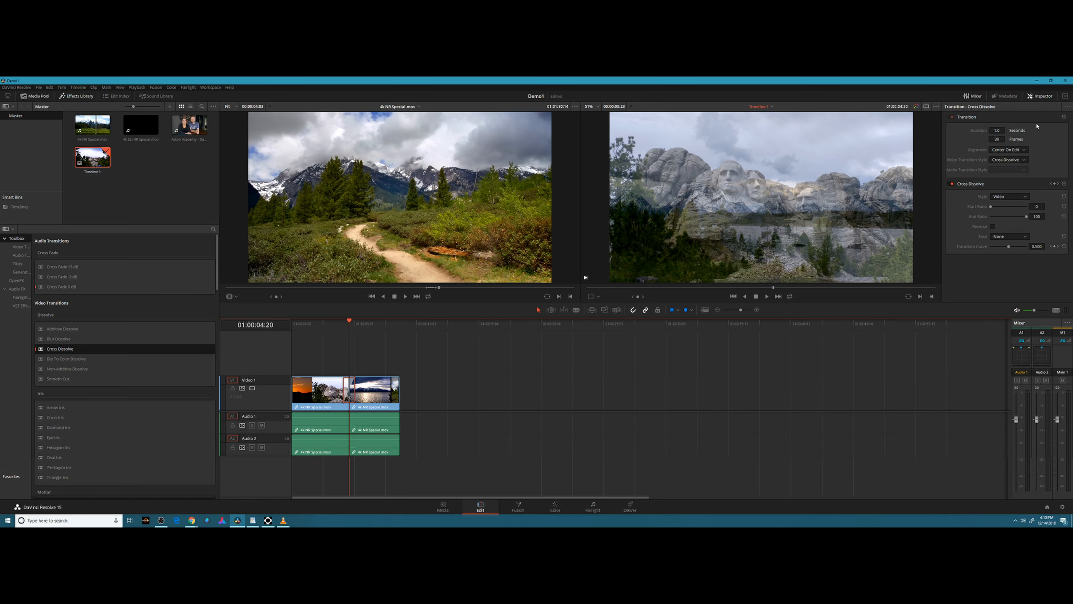
pyautogui.click(1040, 96)
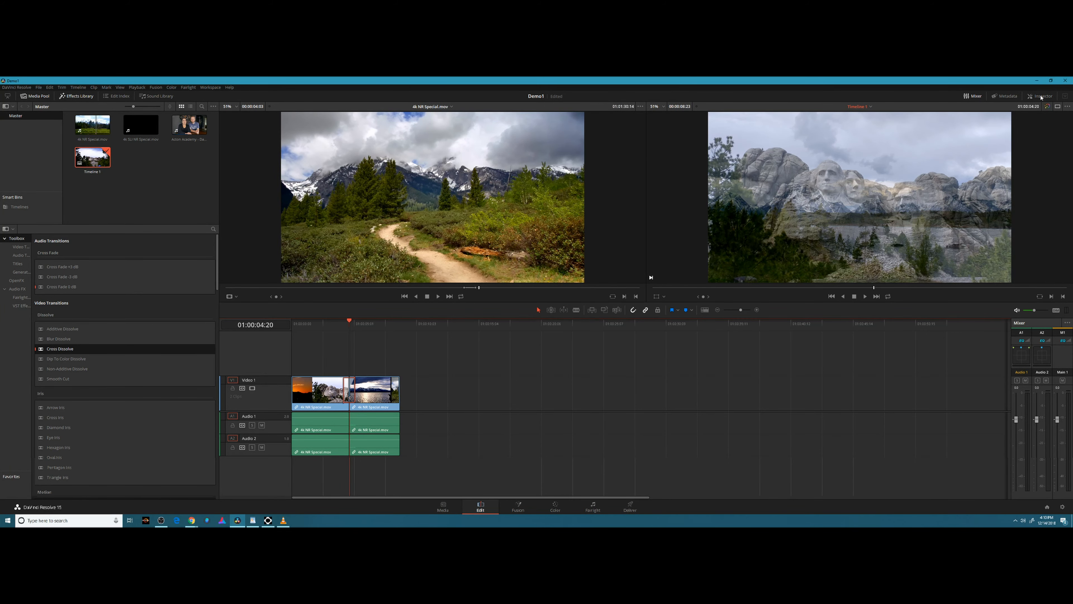
pyautogui.click(1041, 96)
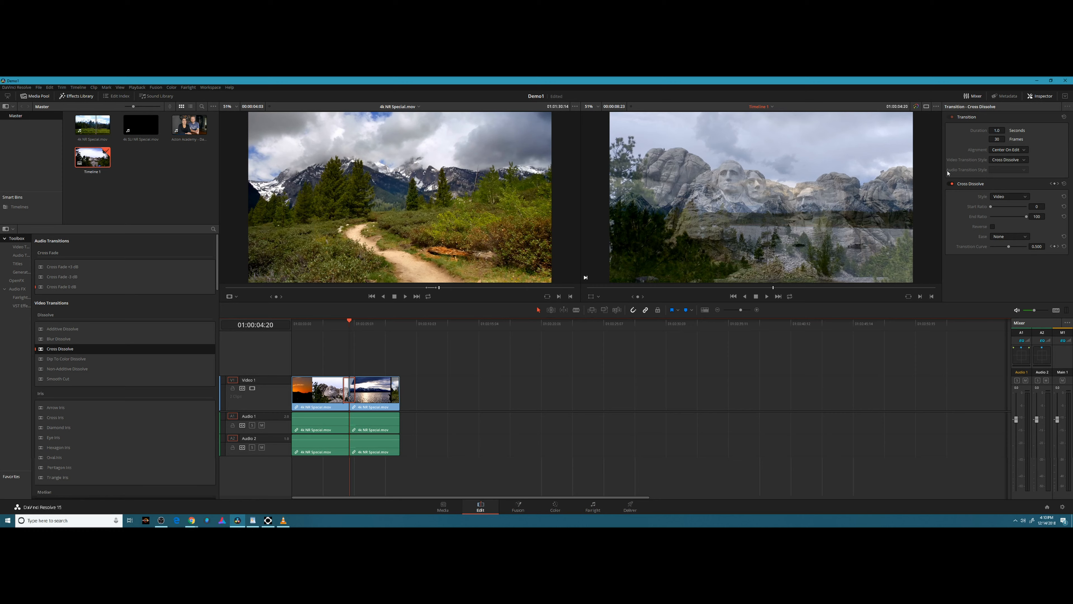
pyautogui.click(380, 396)
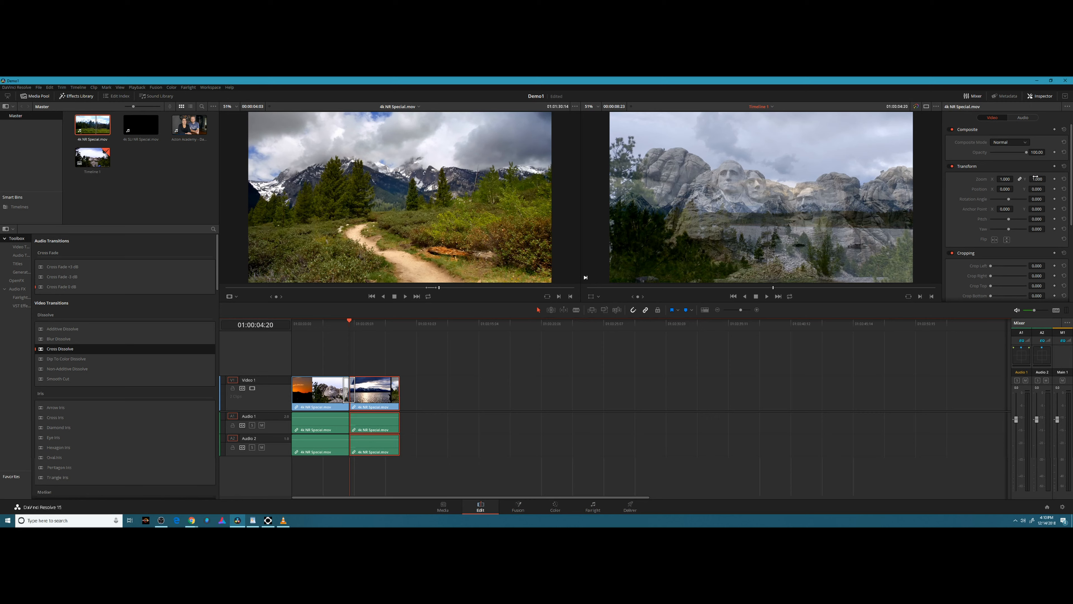
pyautogui.click(366, 322)
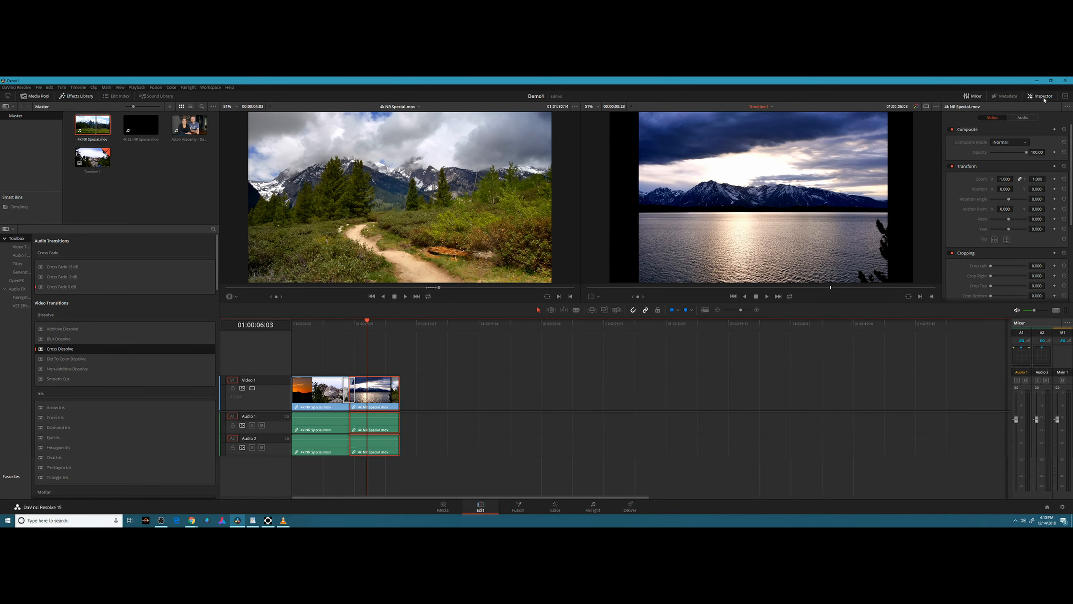
# - Lengthen the cross dissolve between the two timeline clips to 118 frames
pyautogui.click(349, 387)
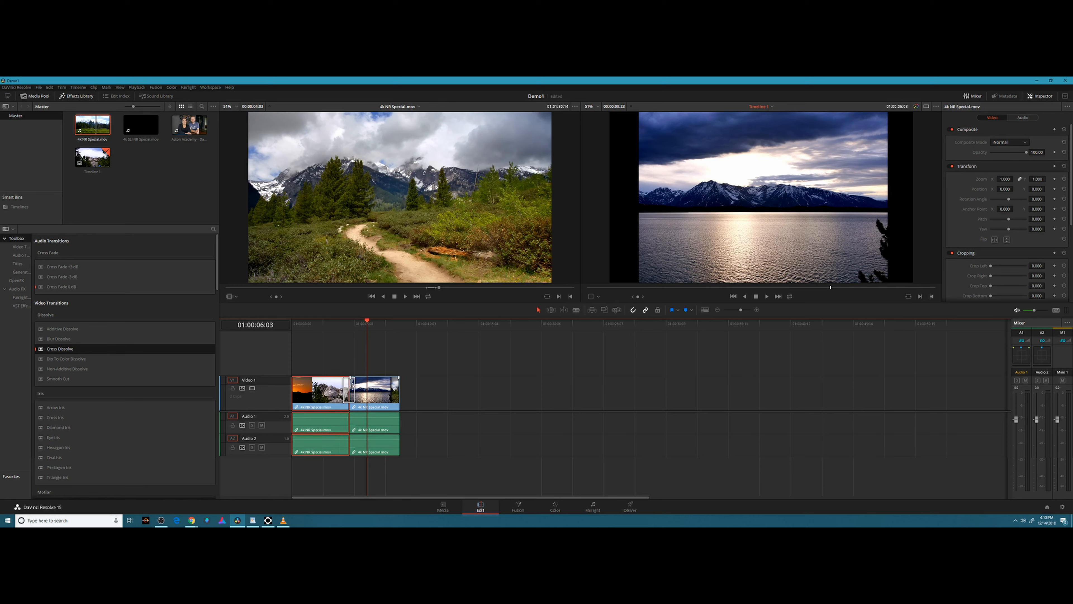
pyautogui.click(352, 387)
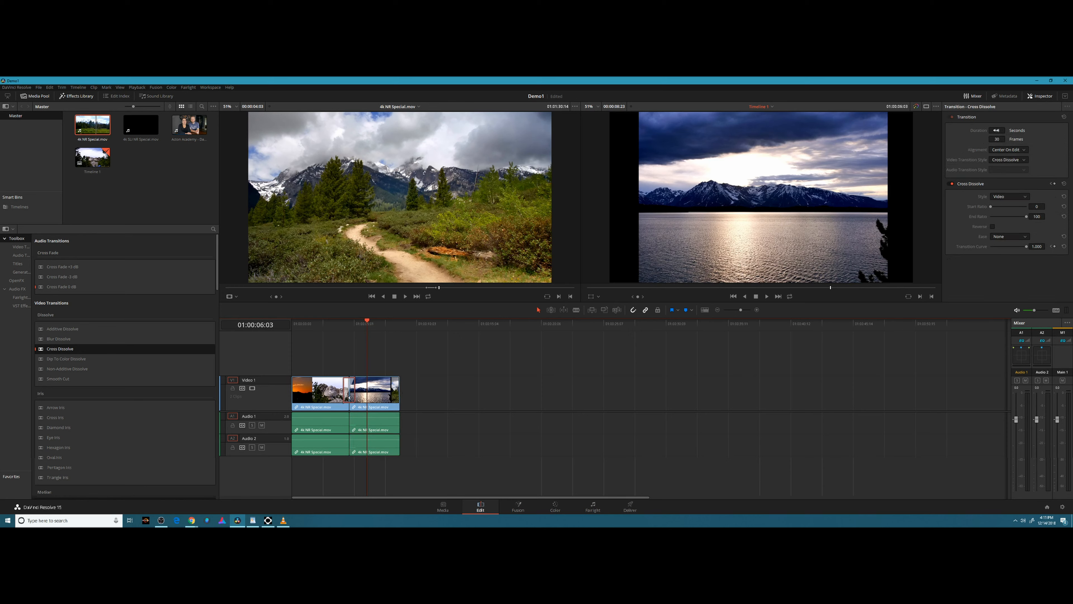
pyautogui.moveTo(350, 398); pyautogui.dragTo(369, 397)
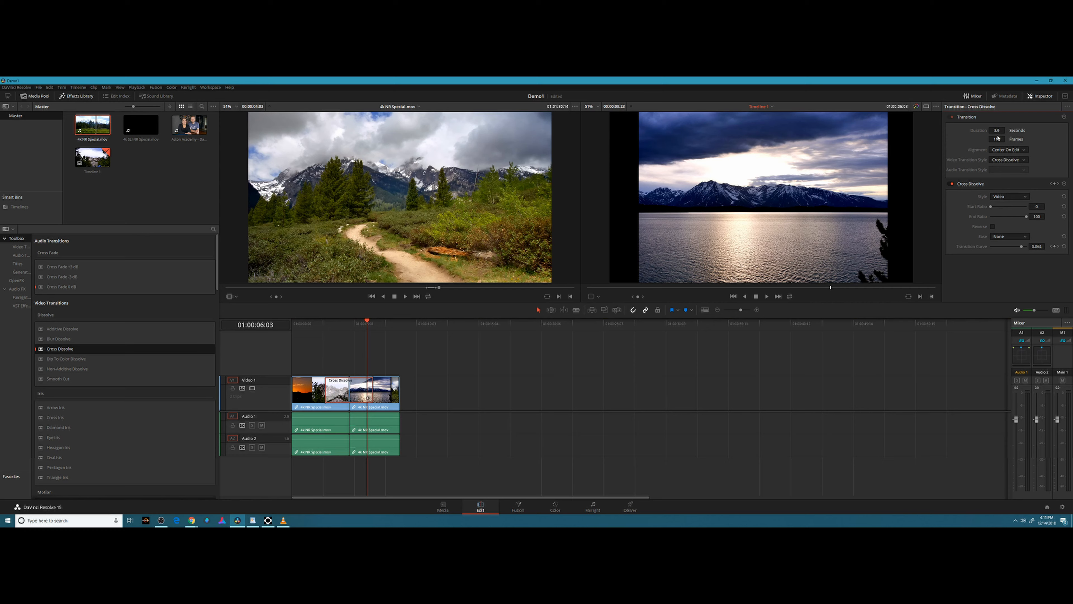
# - Play the timeline from 01:00:02:21 through the lengthened cross dissolve to preview it
pyautogui.click(325, 323)
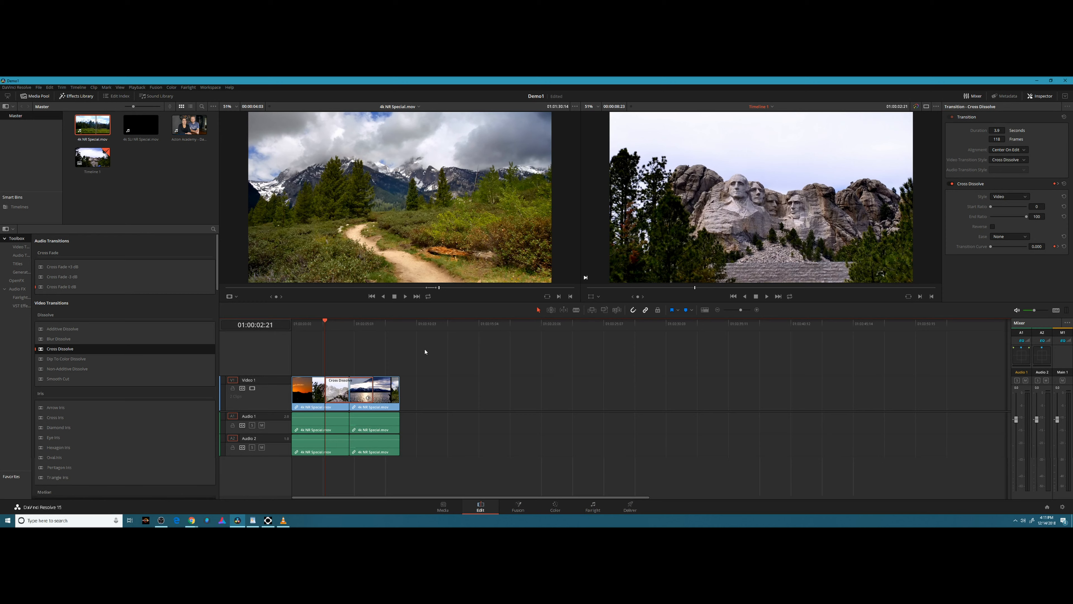
pyautogui.press('space')
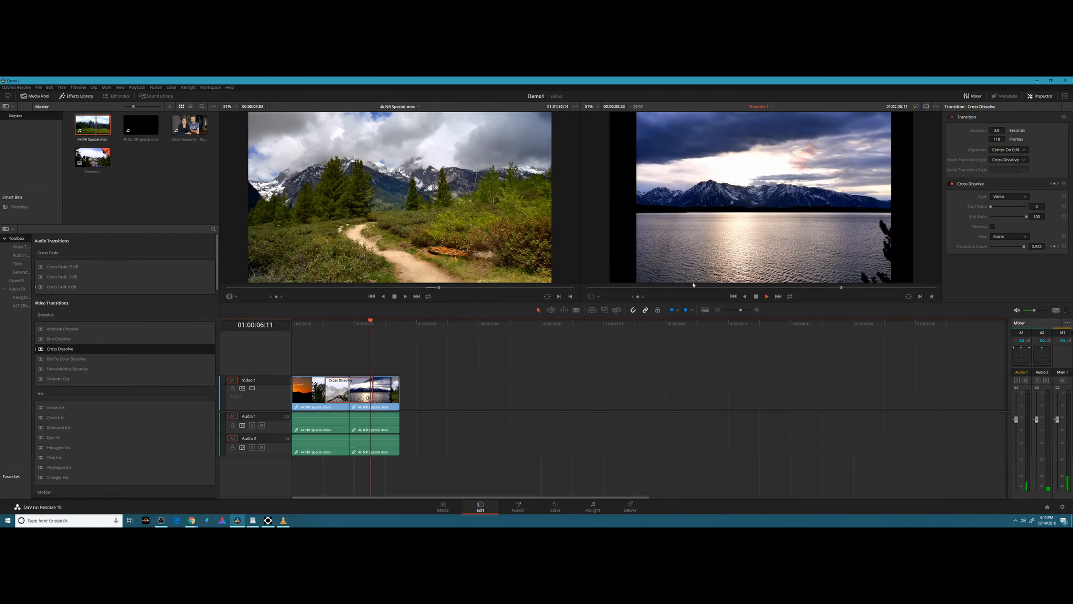
pyautogui.press('space')
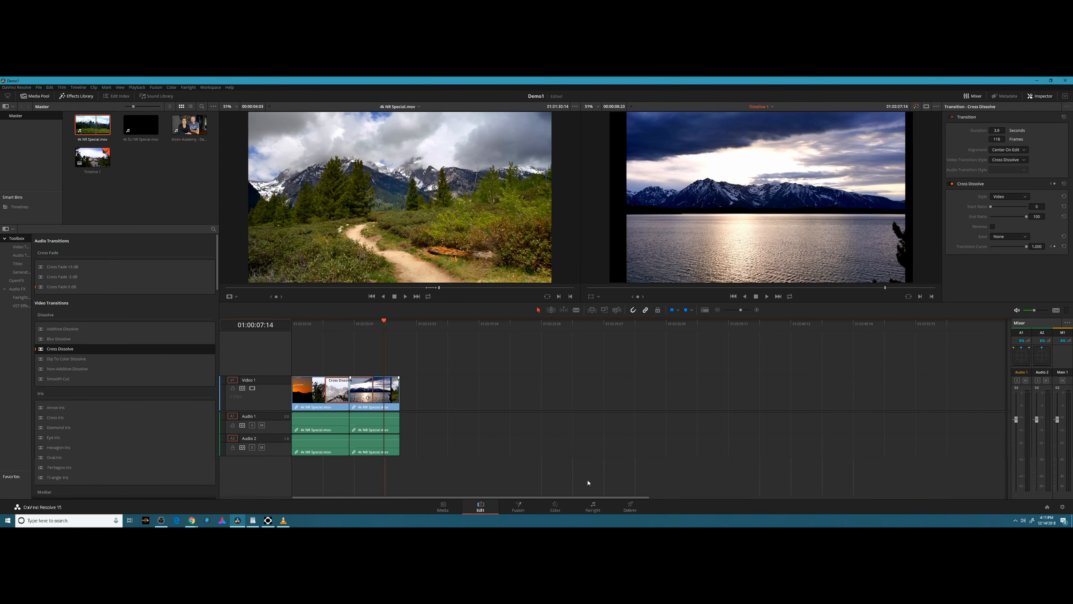
# - Go to the Deliver page, choose the YouTube 1080p render preset and review its export settings
pyautogui.click(630, 507)
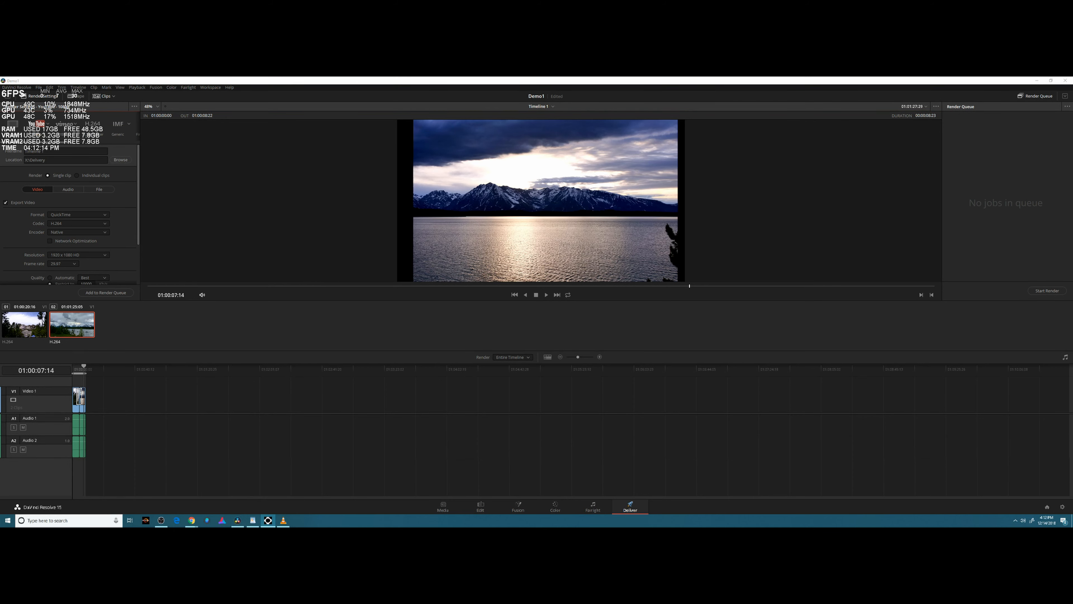
pyautogui.click(888, 278)
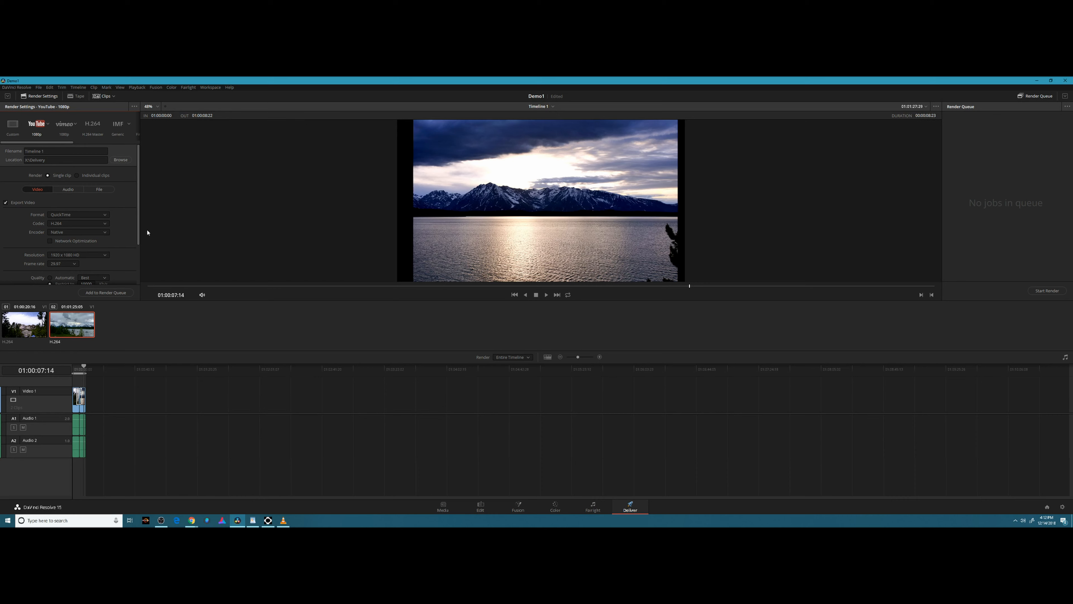
pyautogui.click(48, 125)
pyautogui.click(45, 144)
pyautogui.scroll(-3, 123, 236)
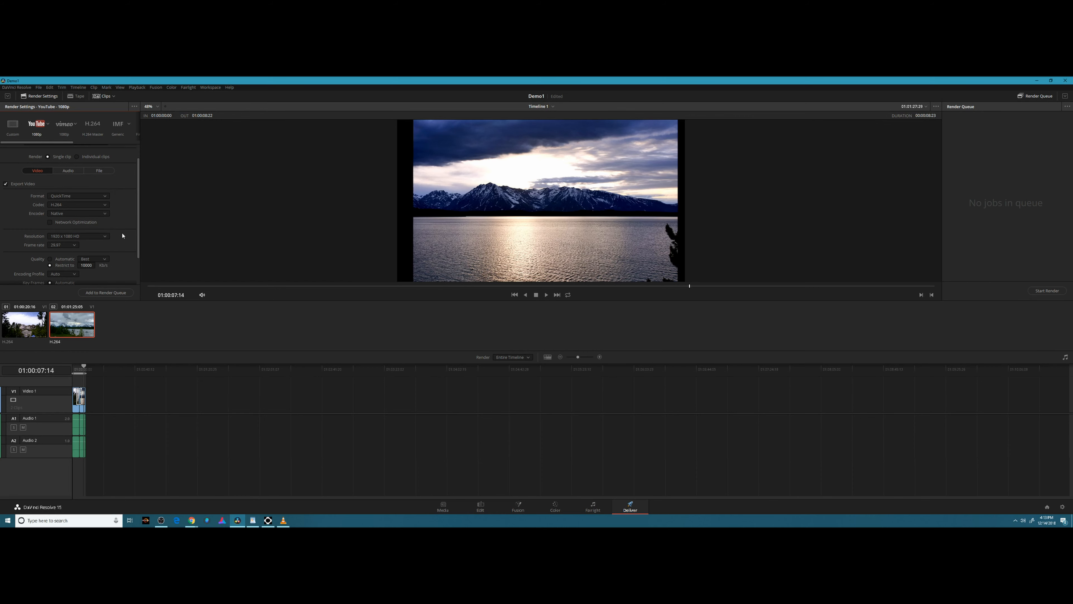
# - Add Timeline 1 to the render queue, replacing the existing file of the same name, and start the render
pyautogui.click(106, 293)
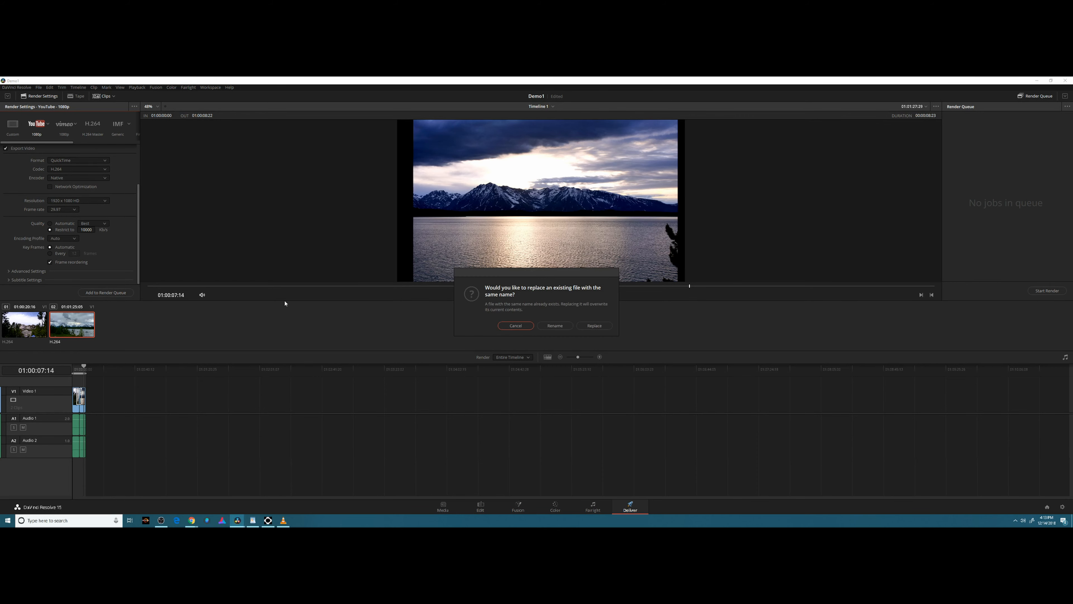
pyautogui.click(596, 327)
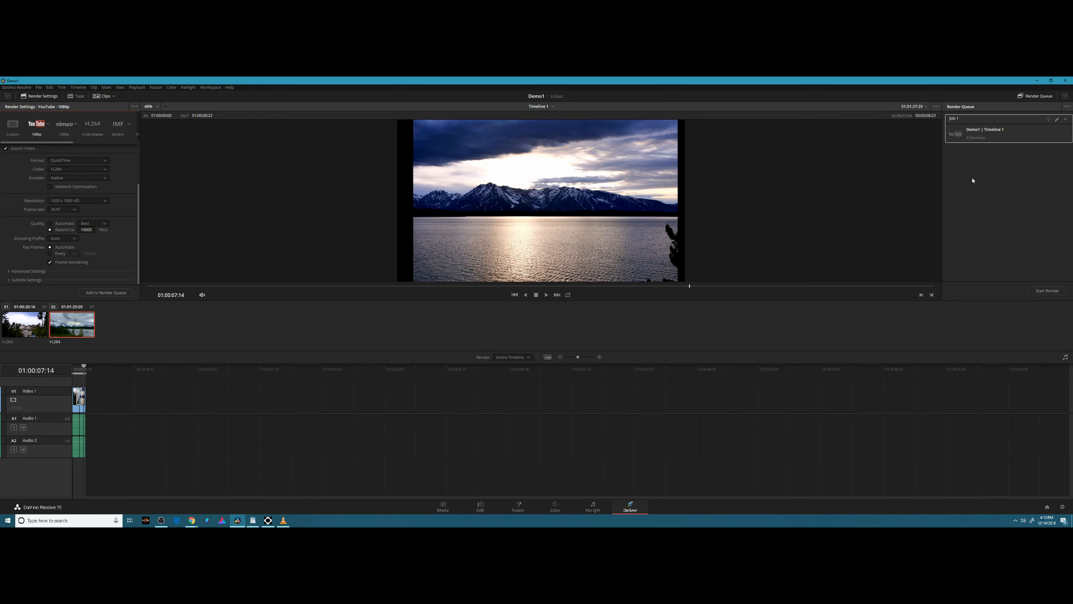
pyautogui.click(1047, 291)
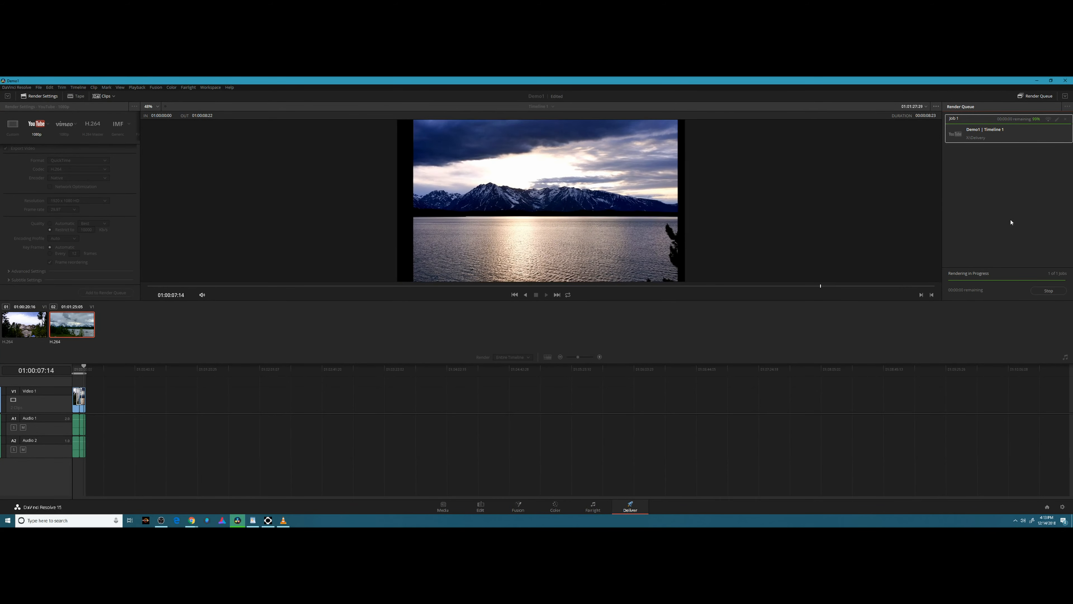
# - Open the finished render job's file location and open the rendered Timeline 1 video in the Delivery folder
pyautogui.rightClick(989, 121)
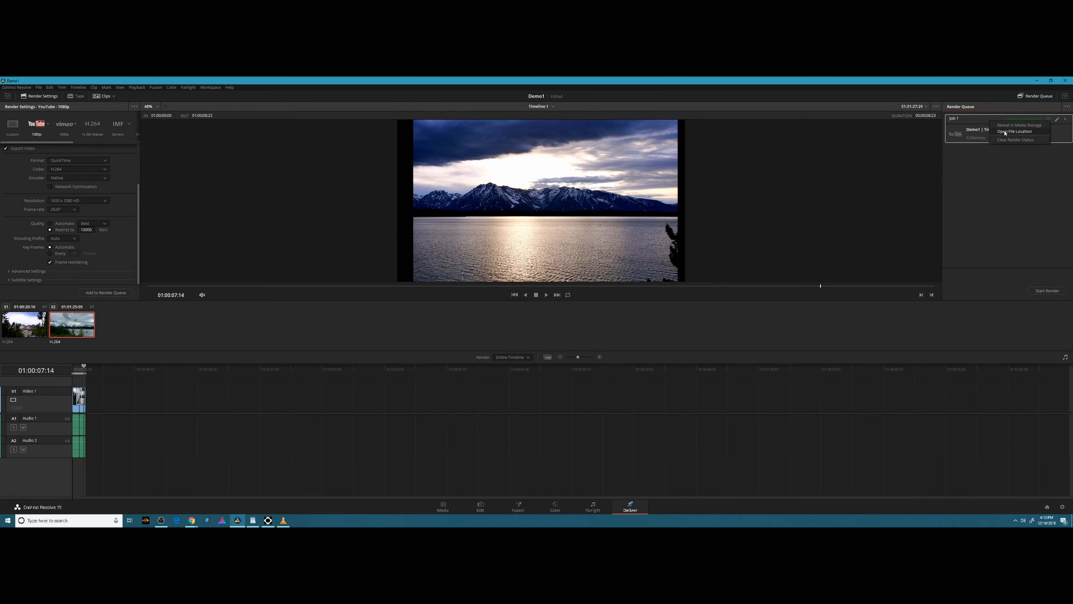
pyautogui.click(1005, 131)
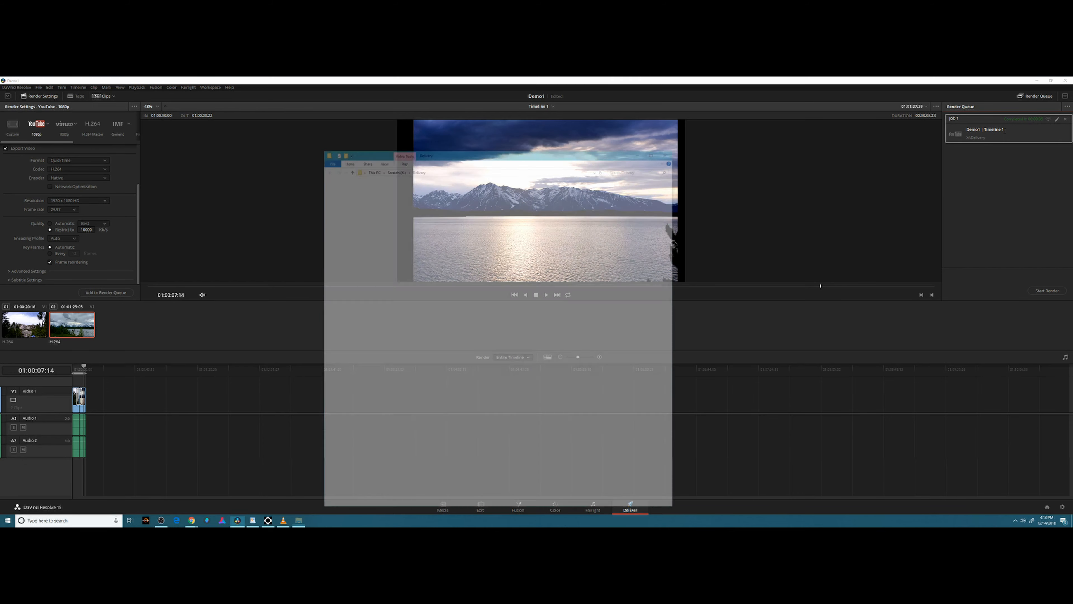
pyautogui.click(588, 355)
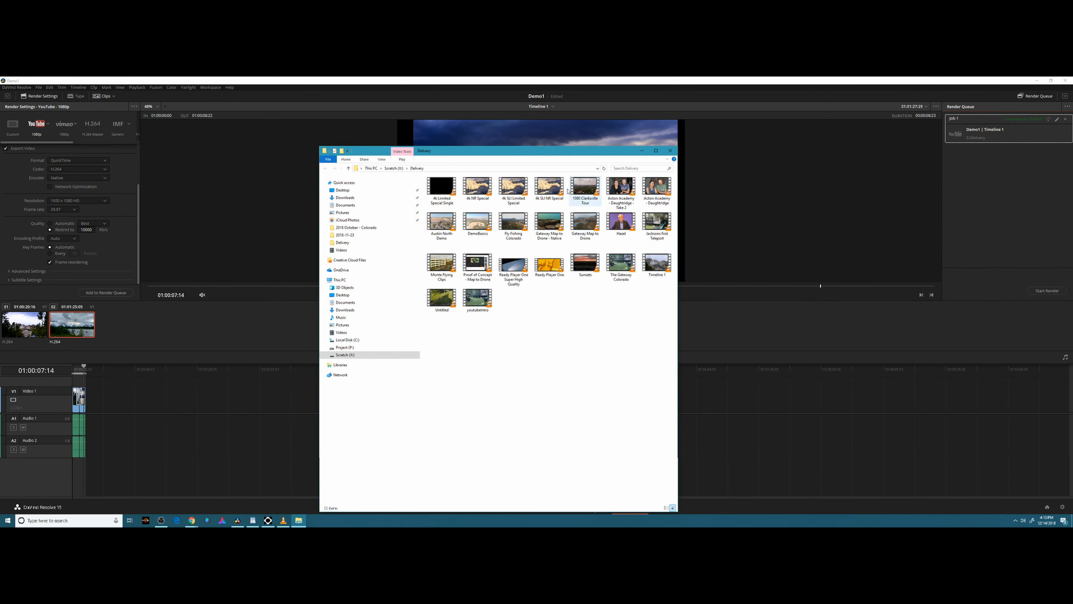
pyautogui.click(658, 264)
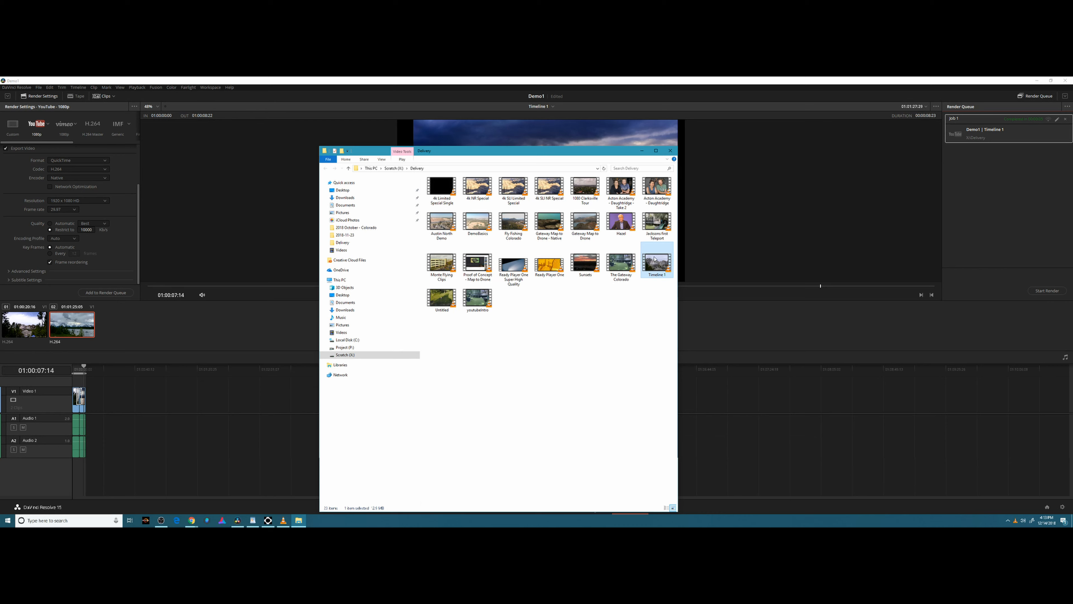
pyautogui.moveTo(658, 264)
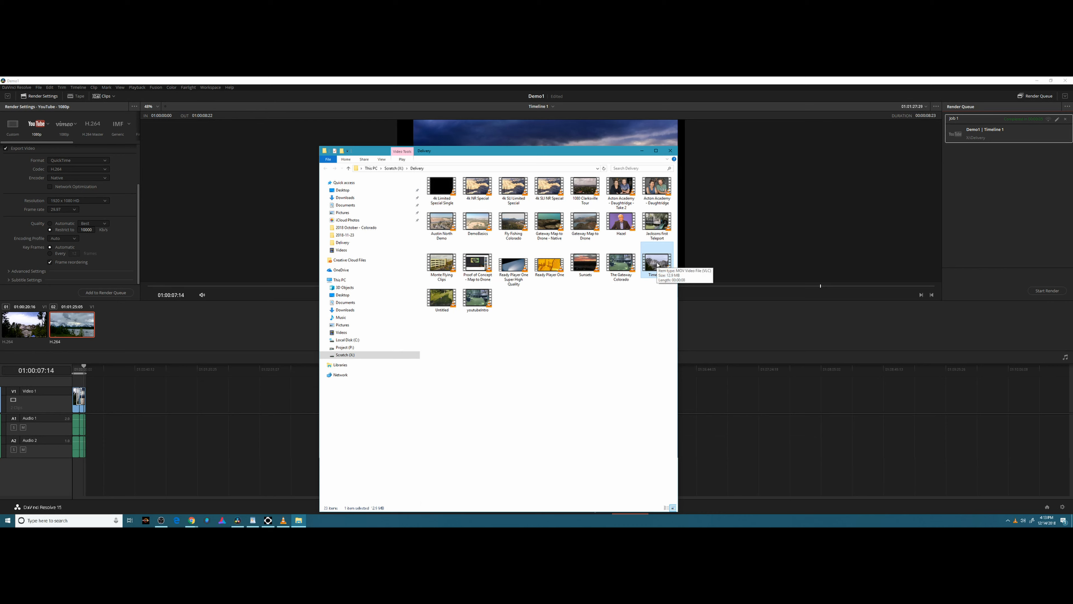
# - Watch the rendered Timeline 1 video in VLC media player, close the player and minimise the Delivery folder window
pyautogui.moveTo(578, 154); pyautogui.dragTo(368, 142)
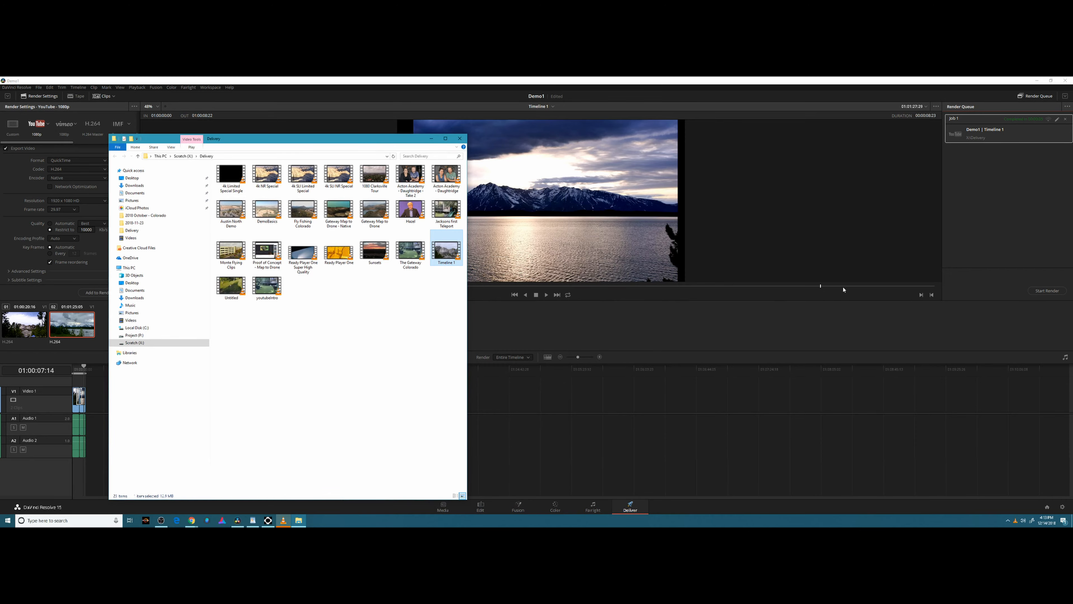
pyautogui.click(284, 520)
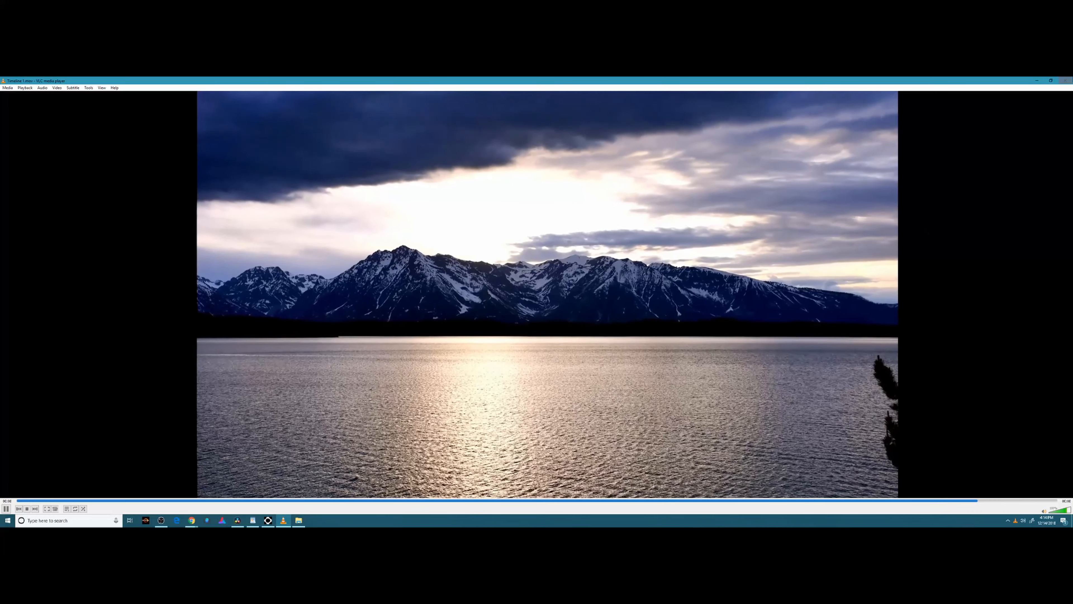
pyautogui.click(1066, 80)
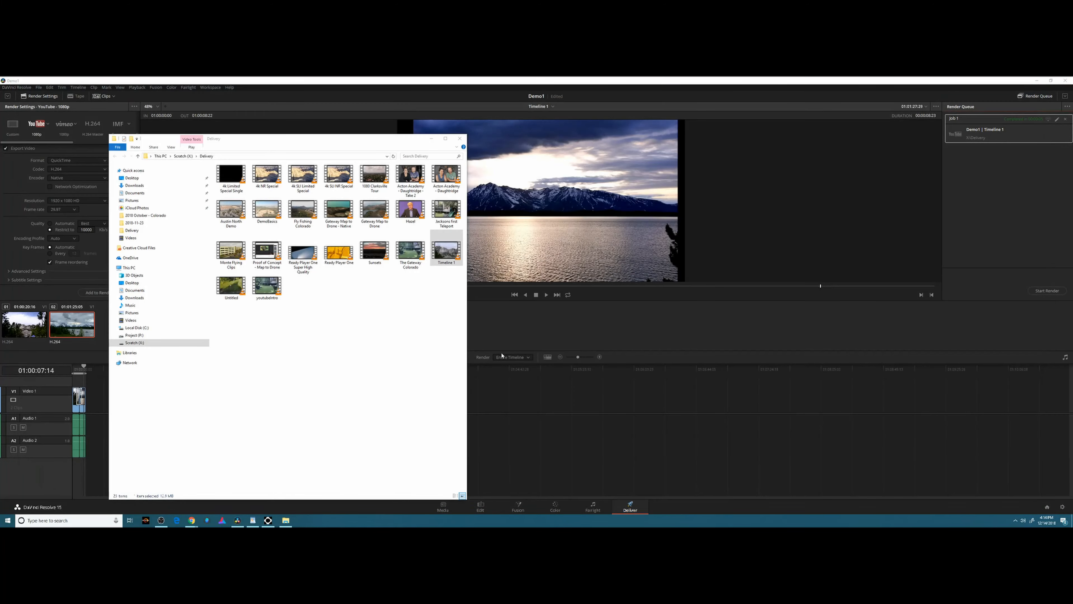
pyautogui.click(431, 140)
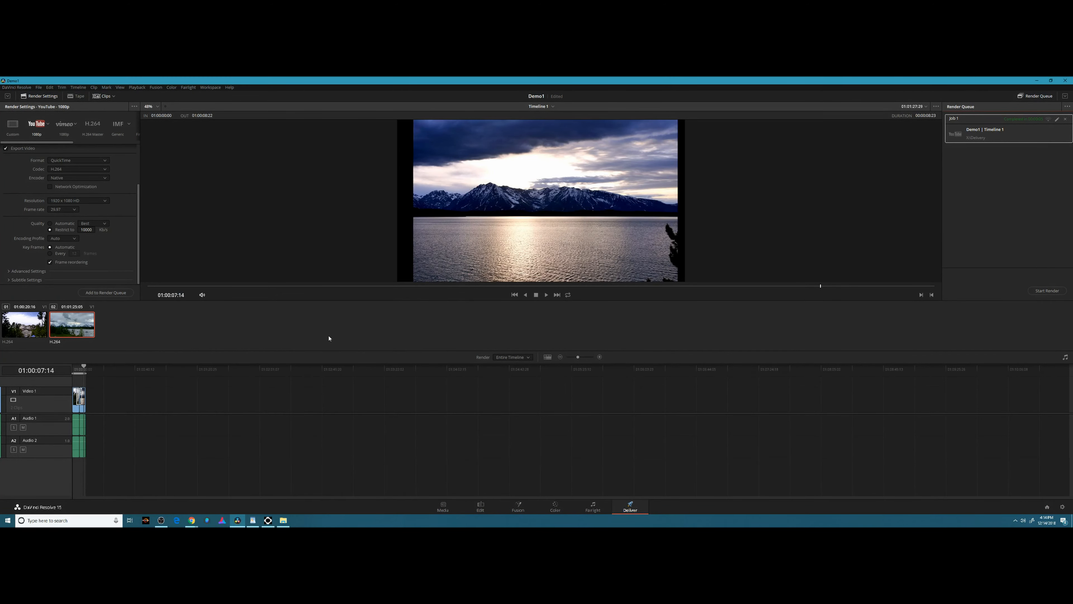
# - Revisit the source clip and timeline on the Edit page and return to the Deliver page
pyautogui.click(480, 507)
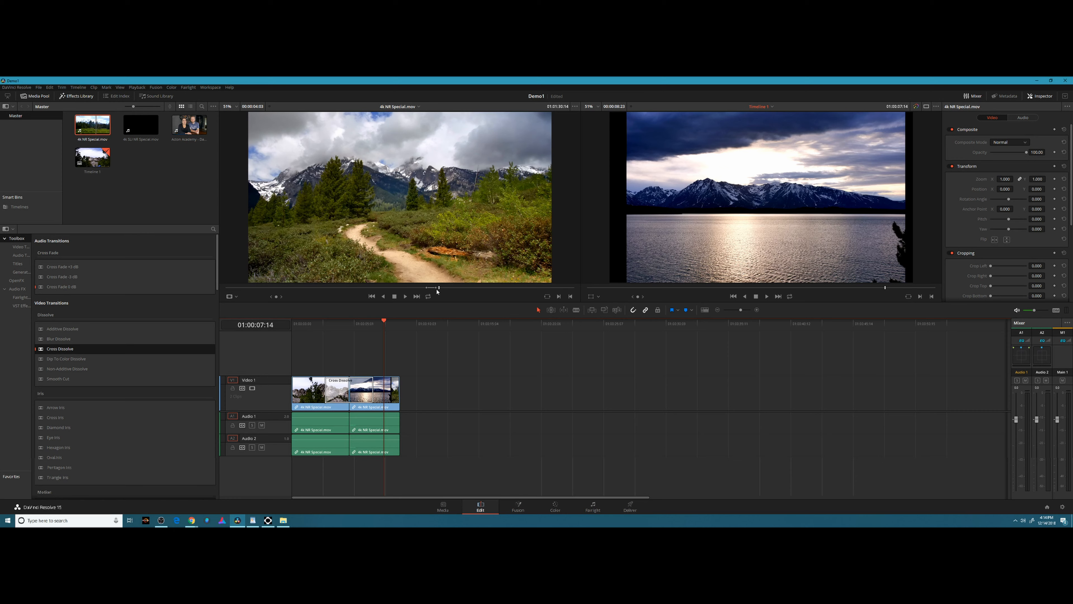
pyautogui.moveTo(380, 207); pyautogui.dragTo(379, 180)
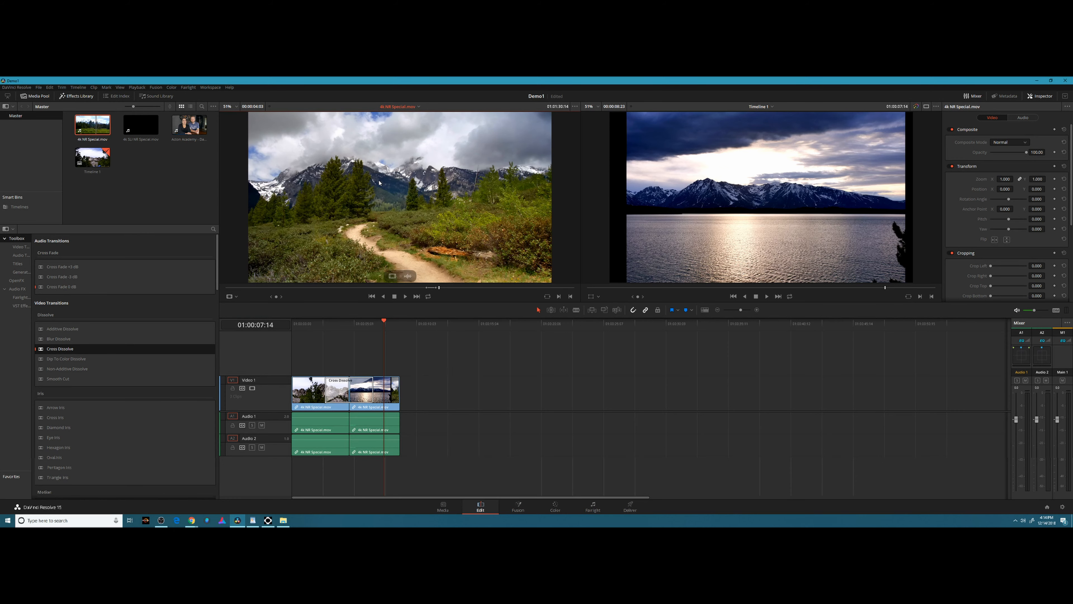
pyautogui.click(636, 509)
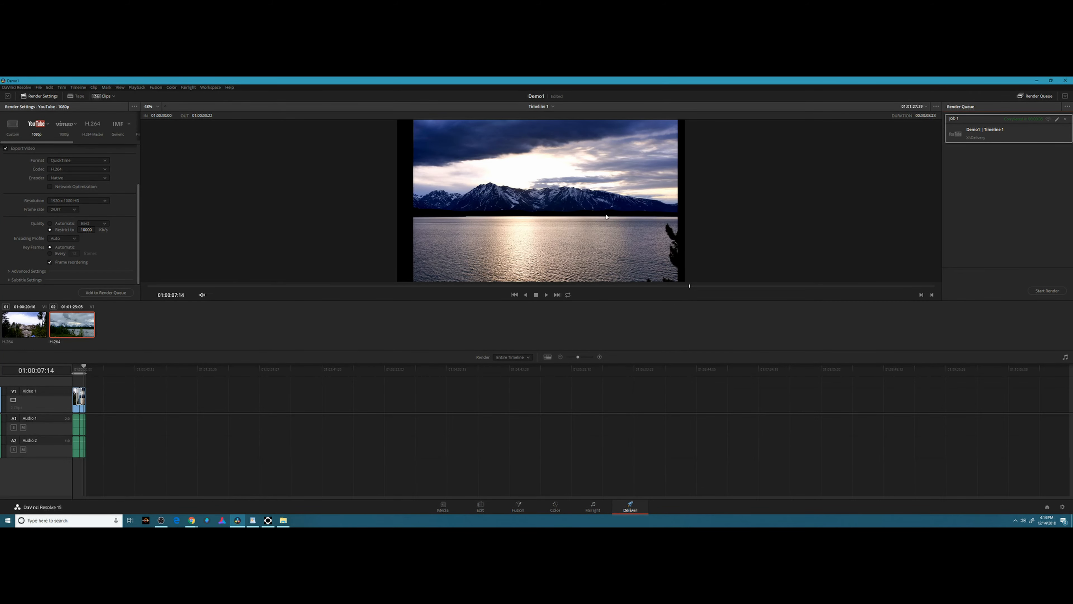